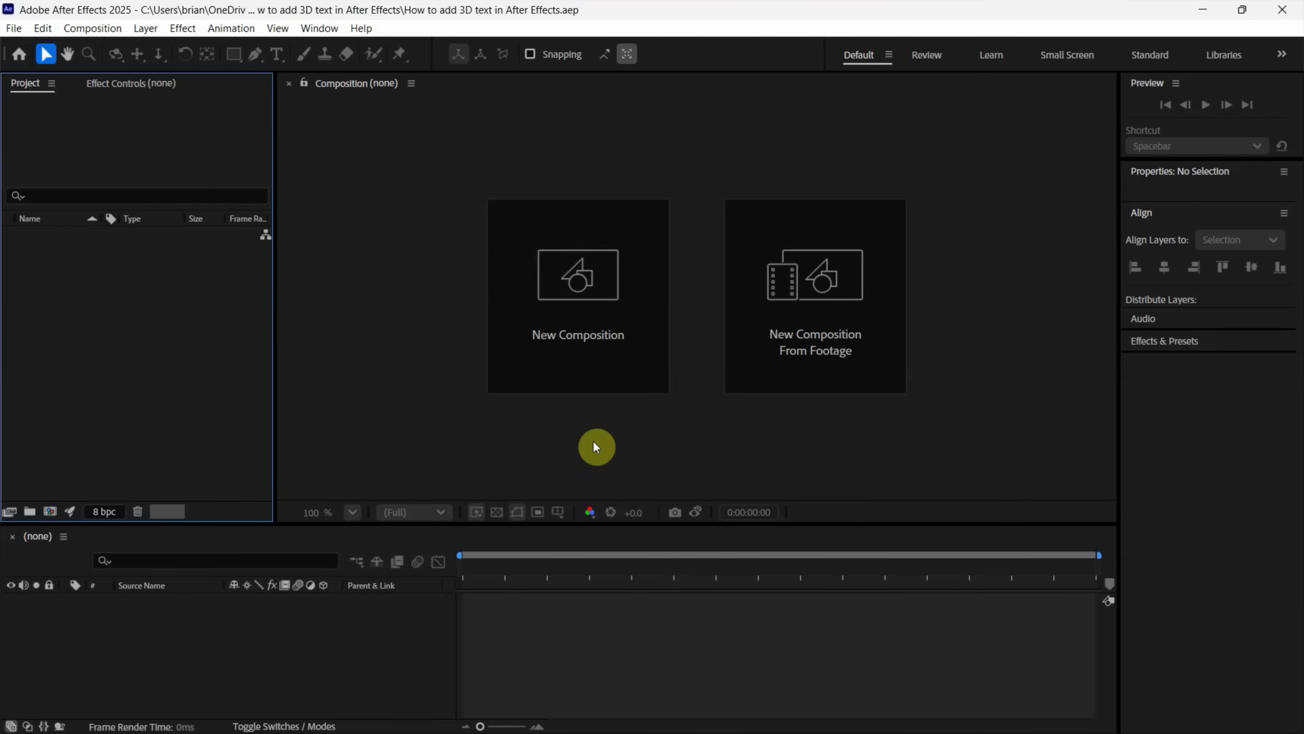
Step: Create a new composition, keeping the HD 1920×1080, 29.97 fps preset and the name Comp 1
click(577, 329)
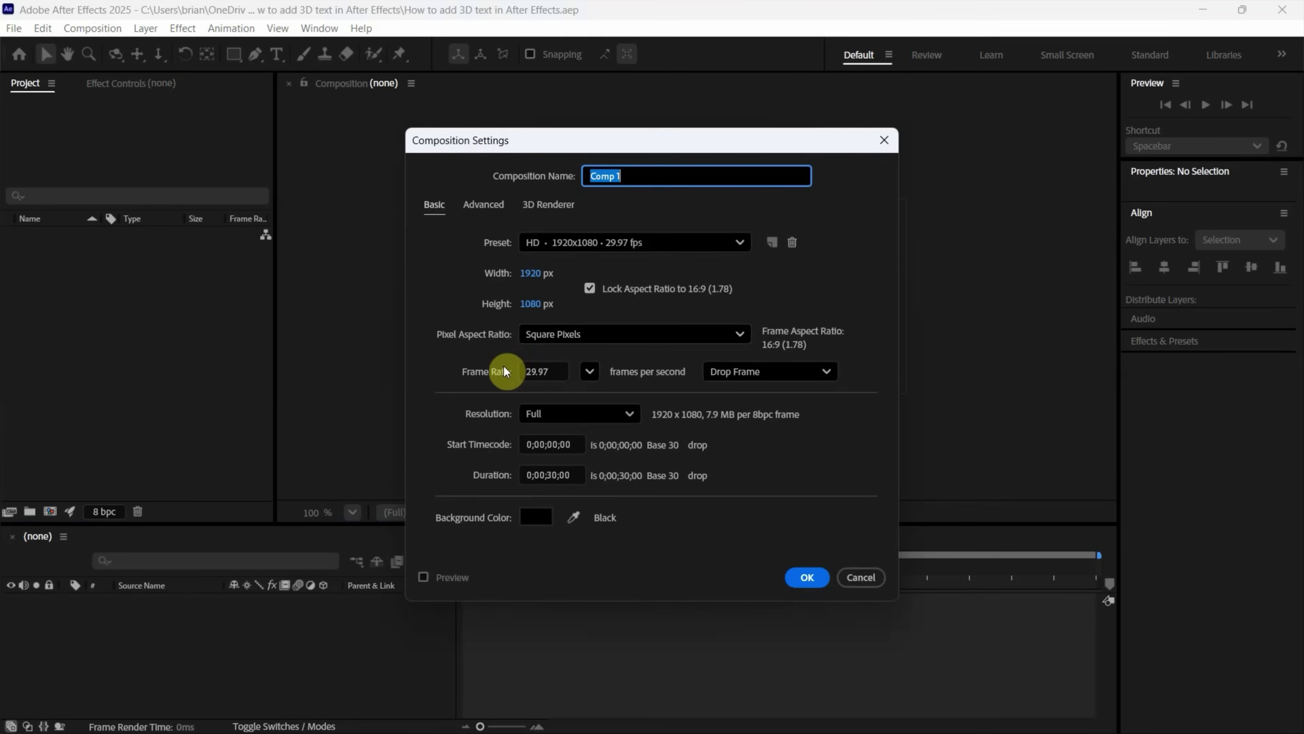
click(802, 578)
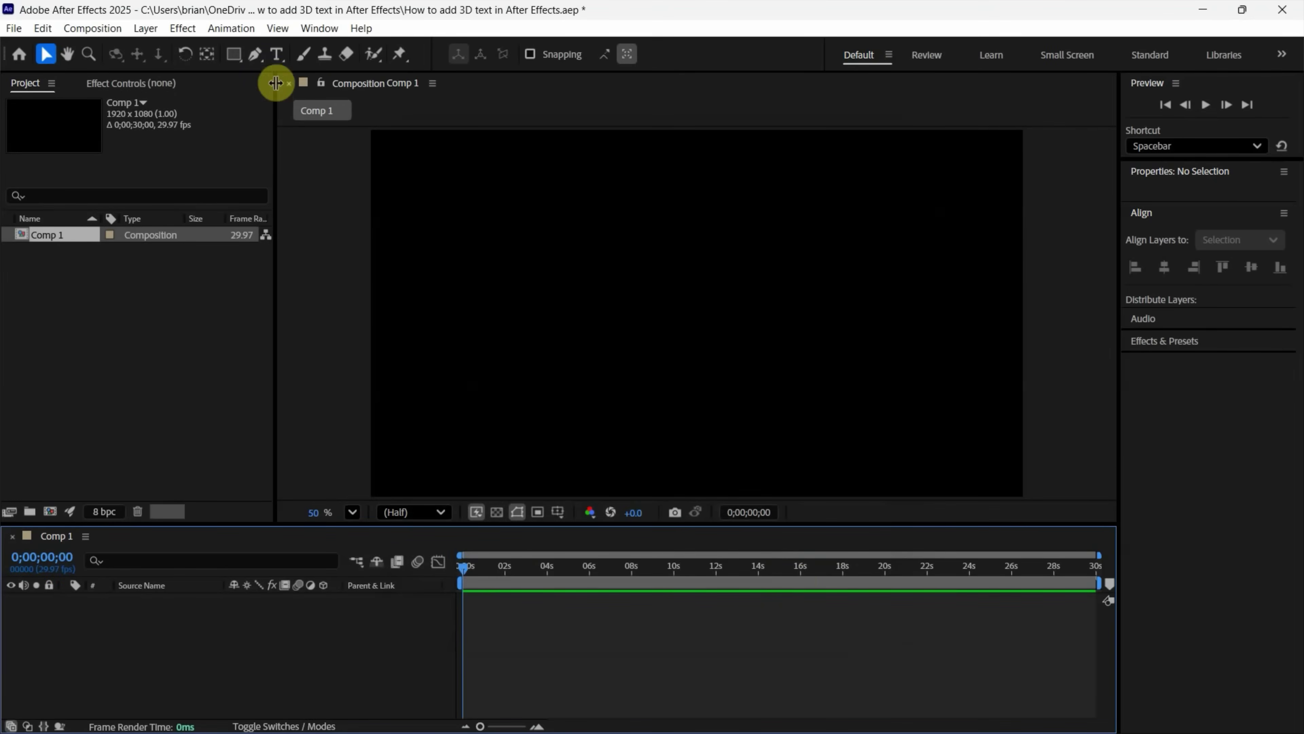
Step: Type '3D TEXT' as a horizontal text layer near the canvas centre and select the text
click(278, 53)
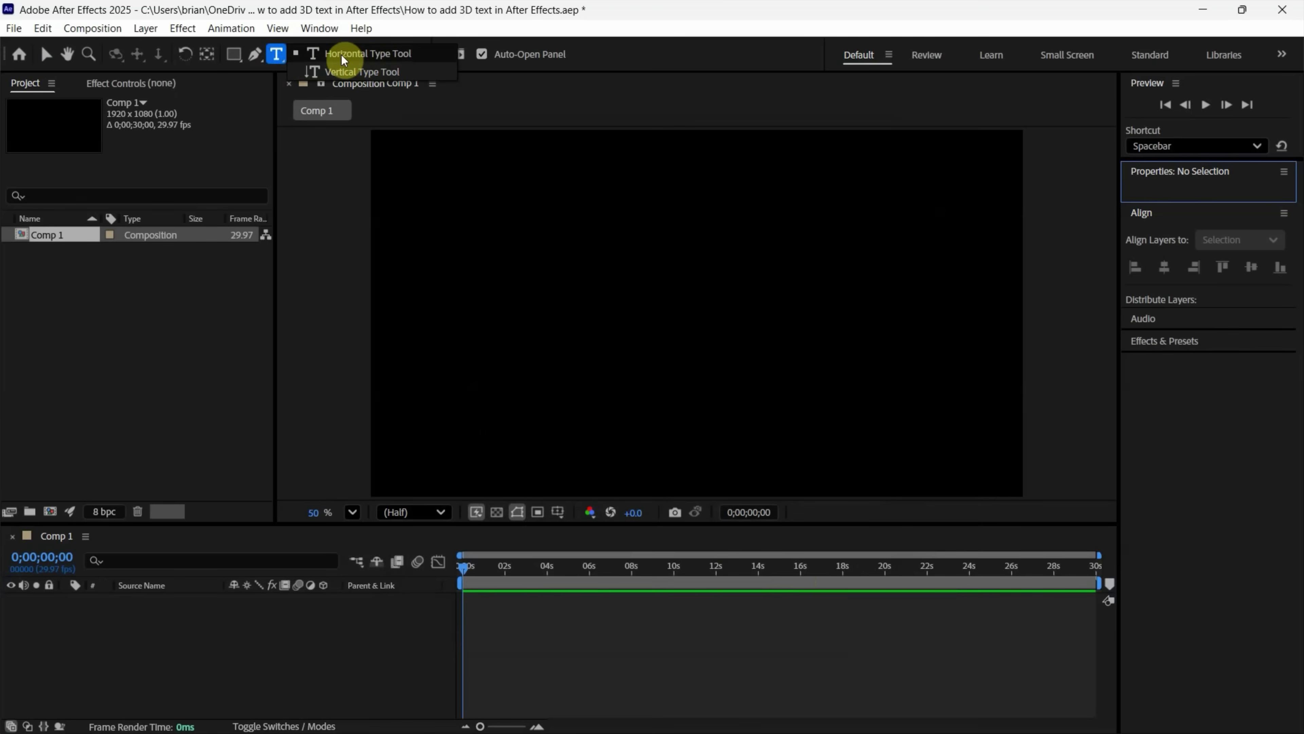
click(350, 53)
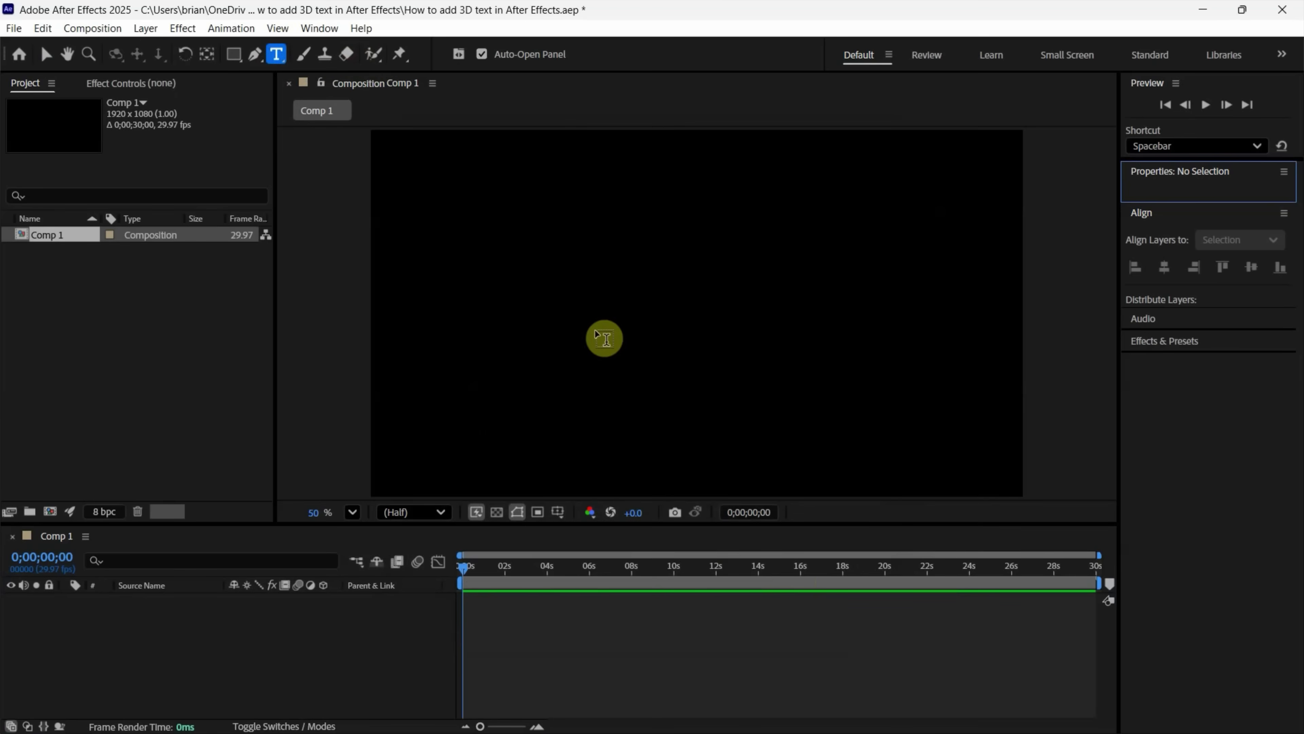
click(670, 302)
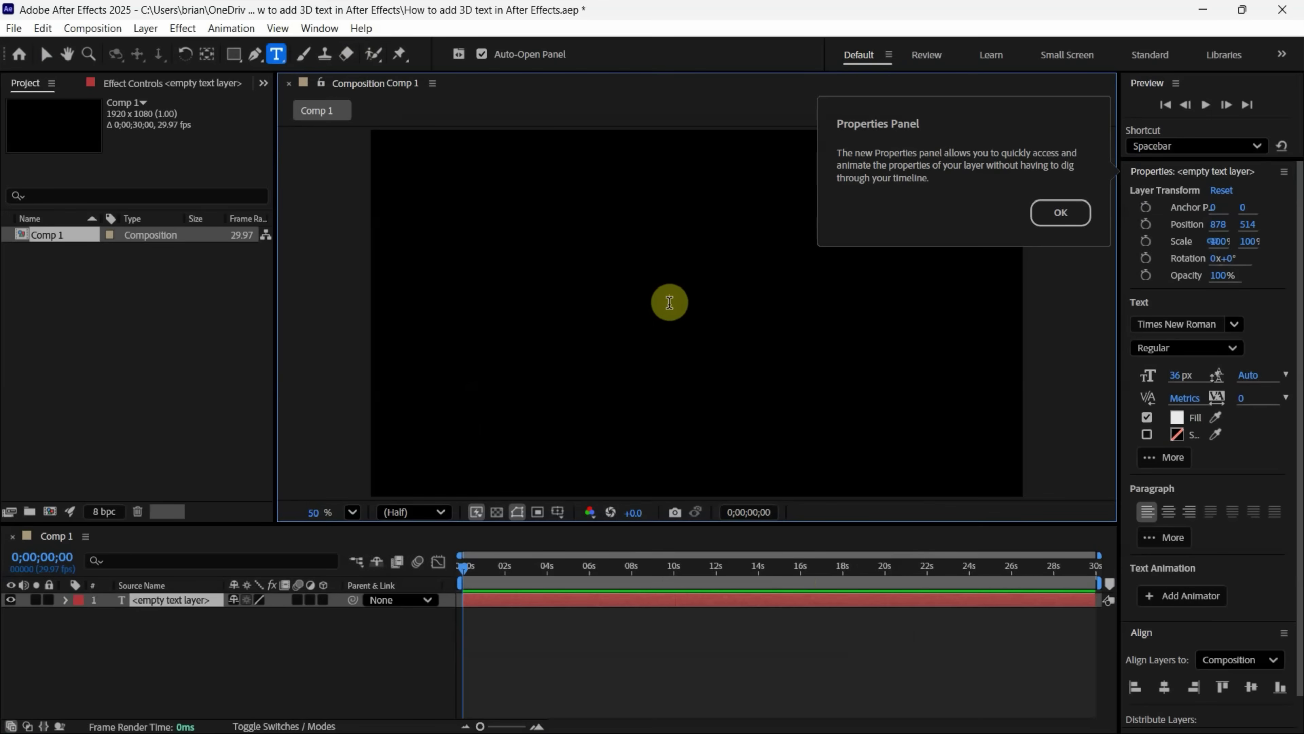
text(3D TExt)
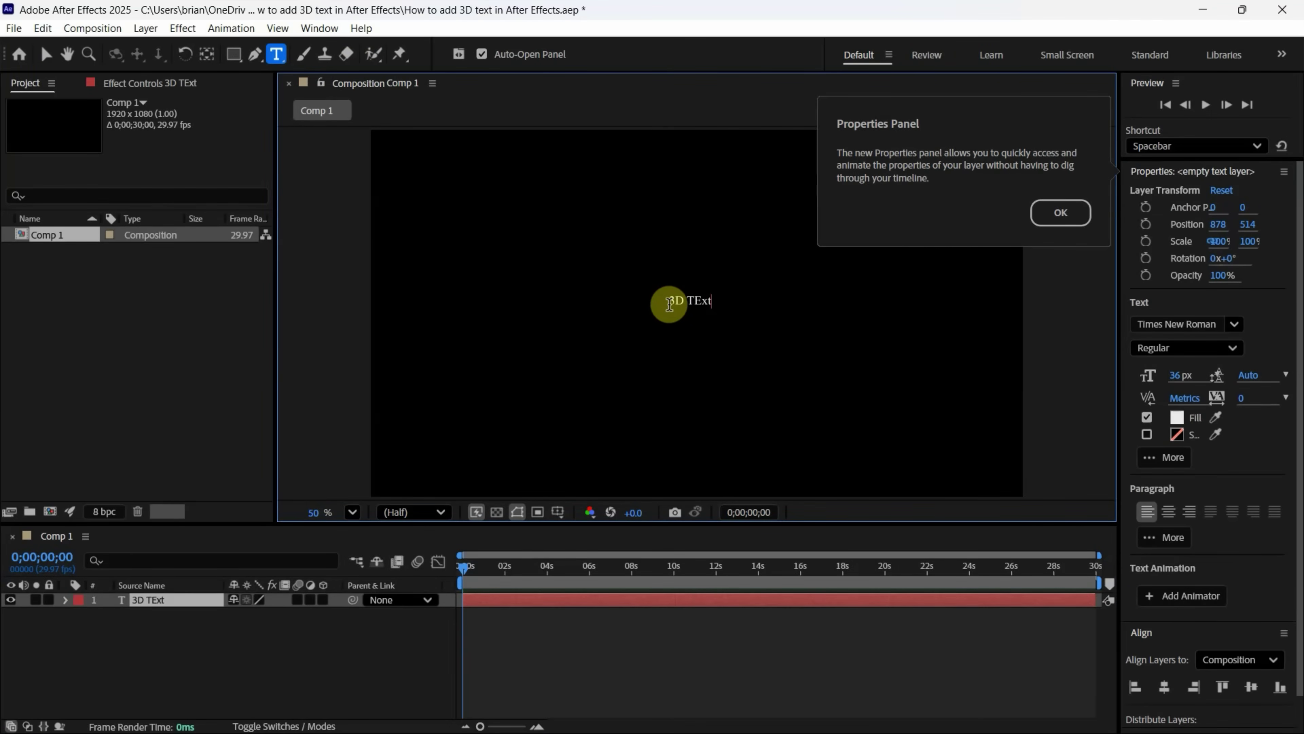
key(BackSpace)
key(BackSpace)
text(XT)
drag(669, 304, 713, 317)
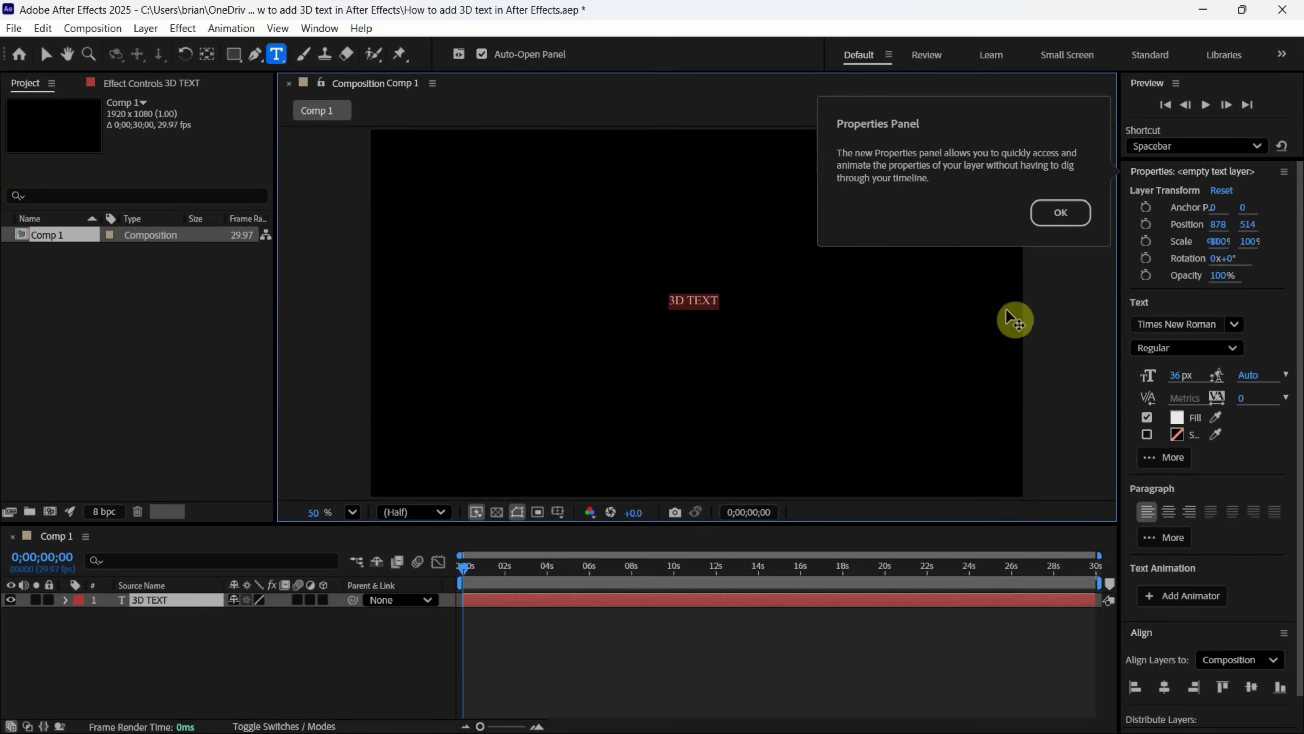
Step: Set the text font to Arial Bold
click(1062, 216)
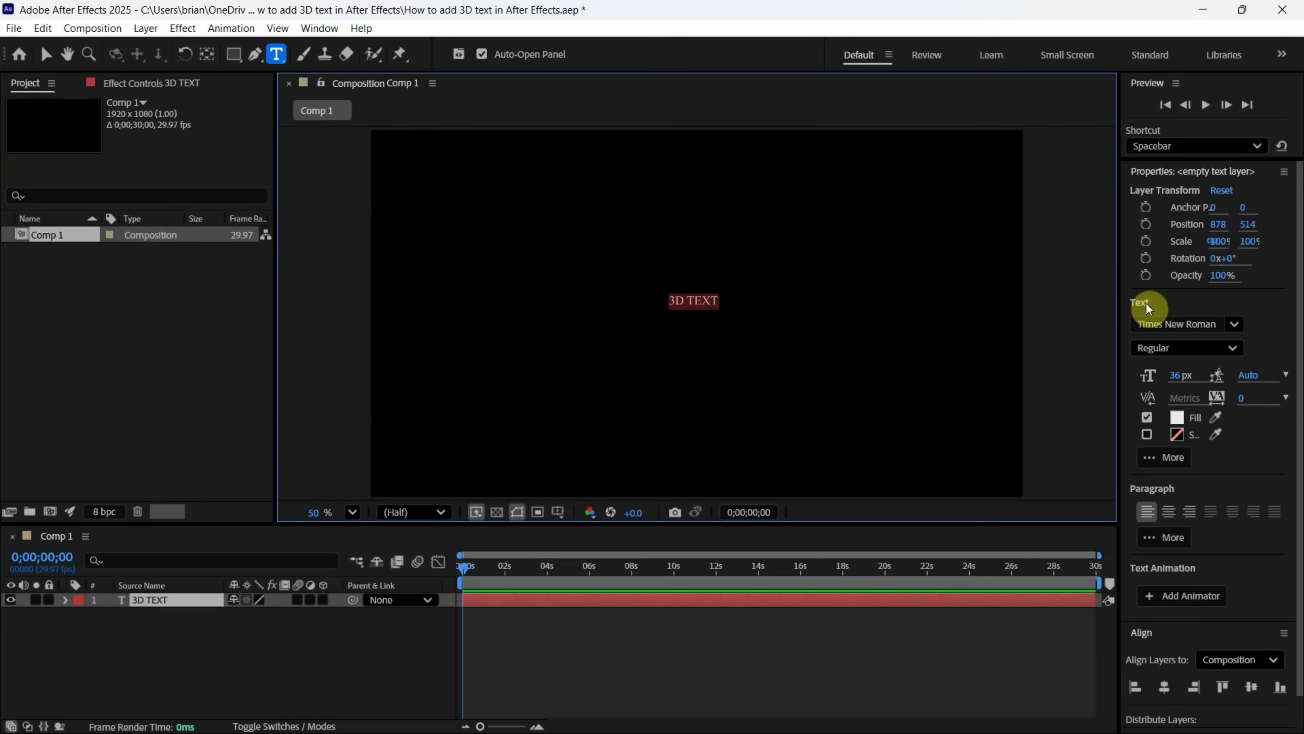
click(1235, 324)
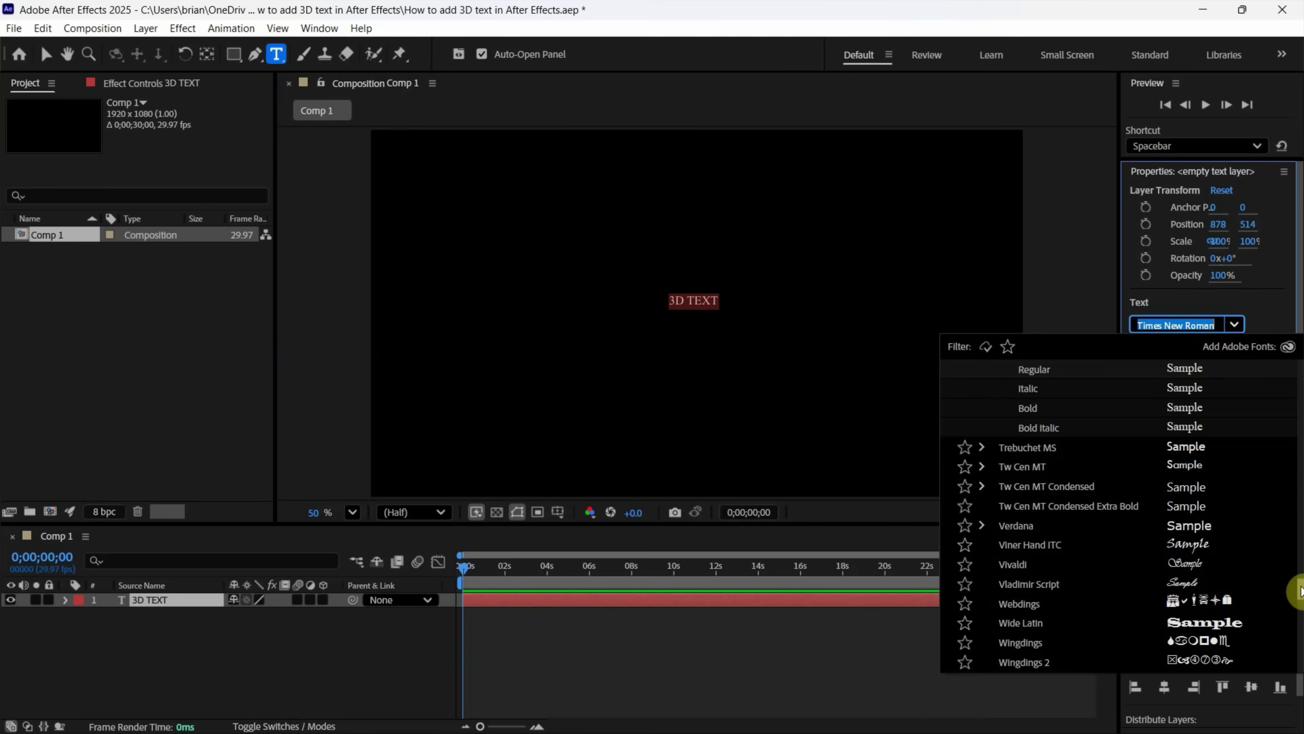
drag(1301, 591, 1297, 354)
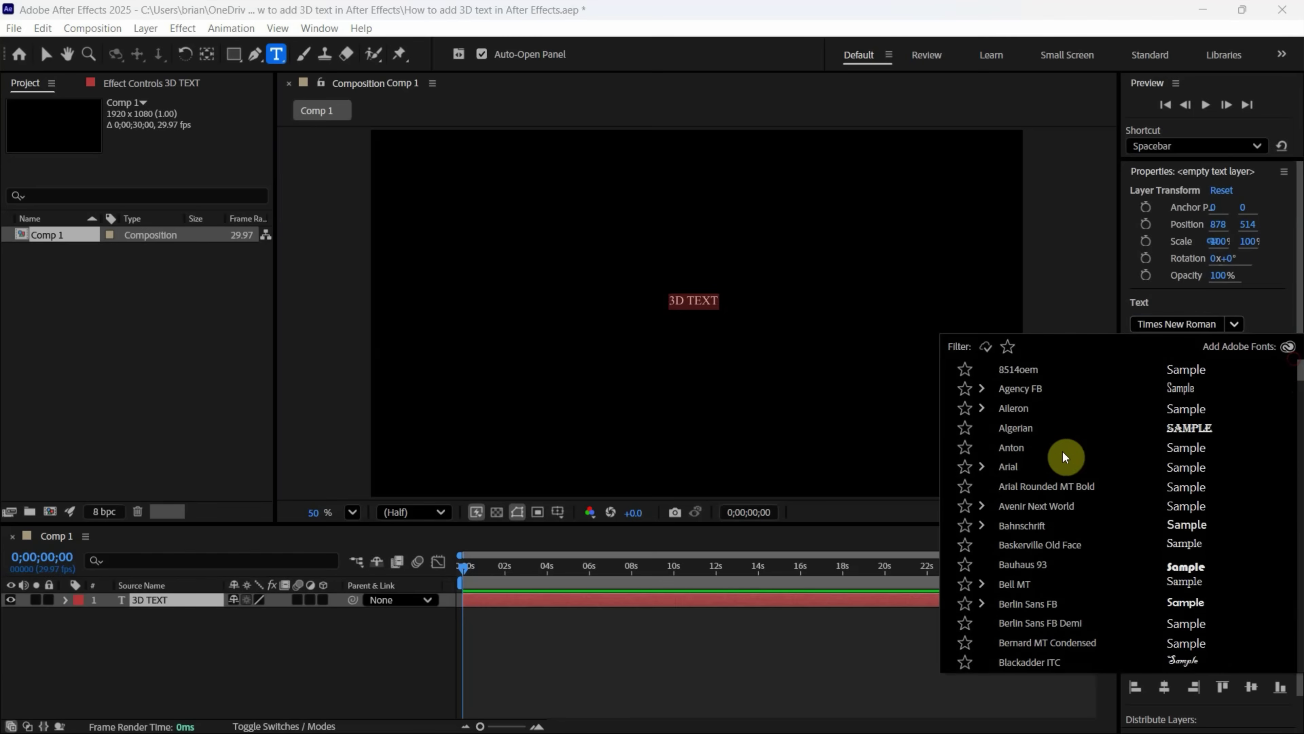
click(1006, 467)
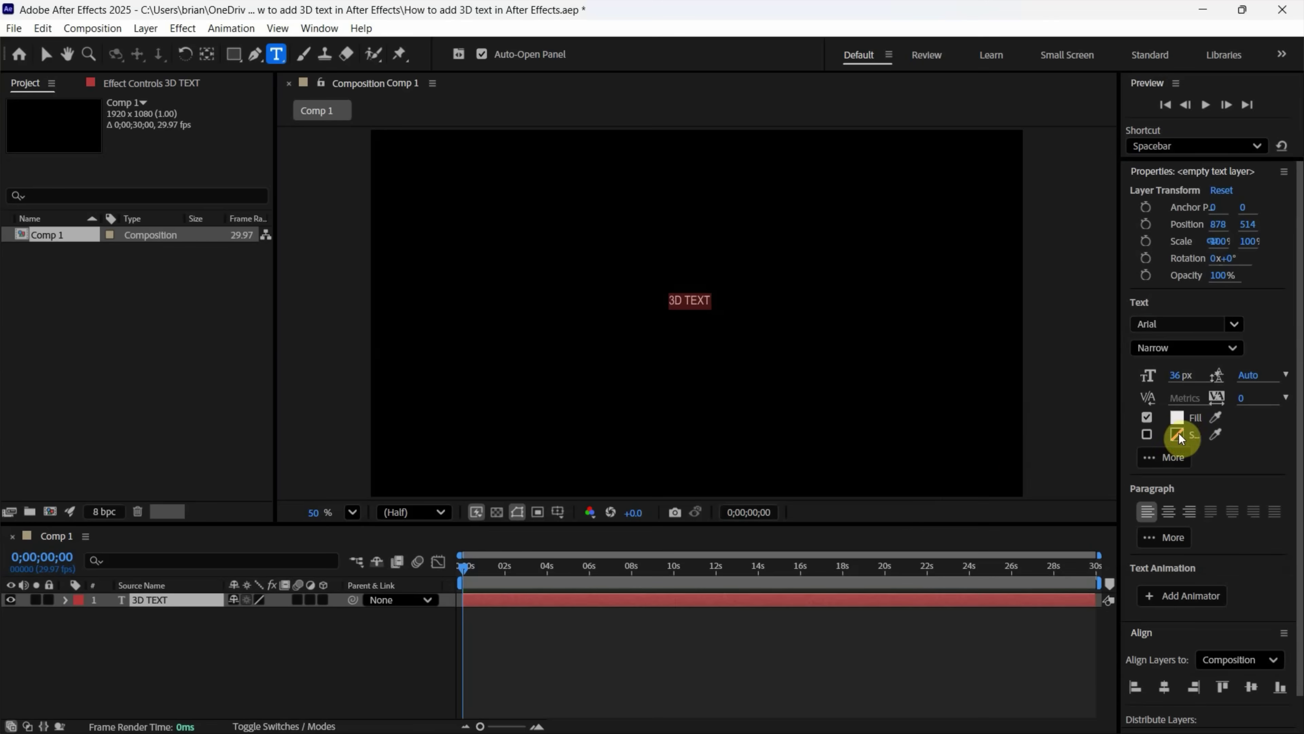
click(1233, 347)
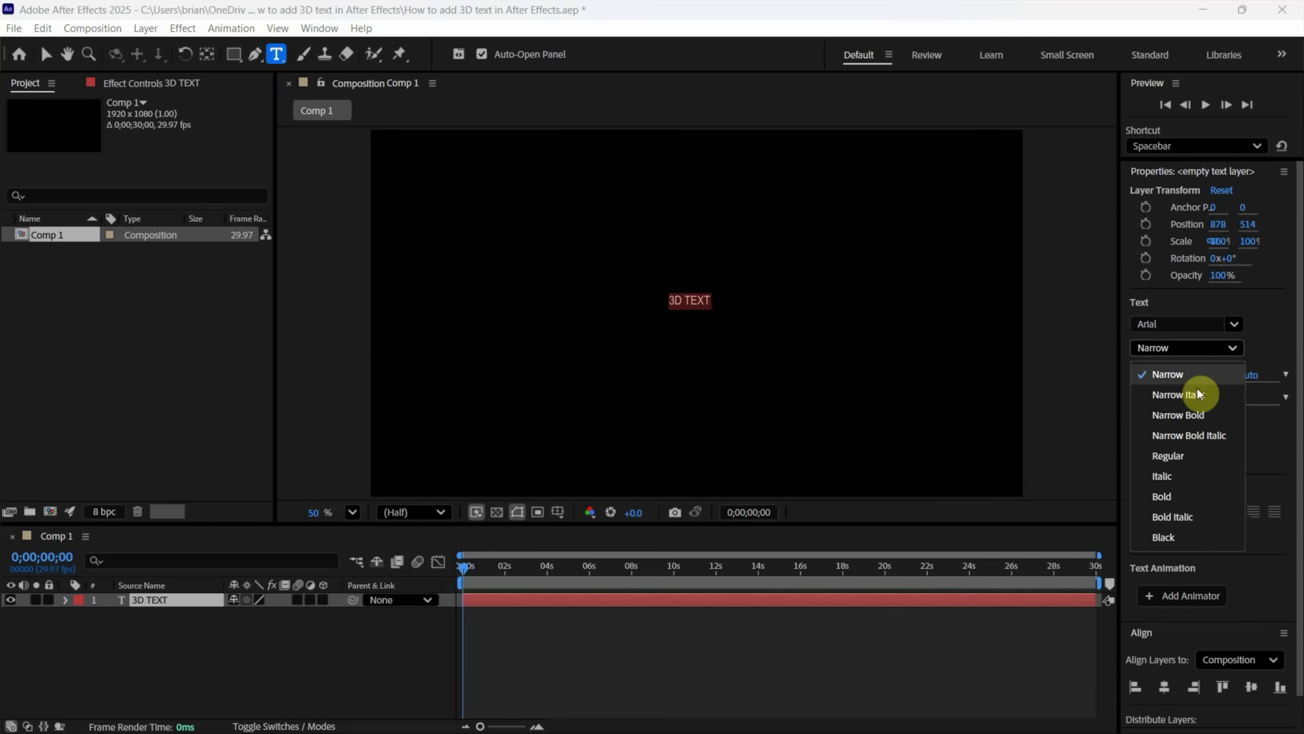
click(1179, 499)
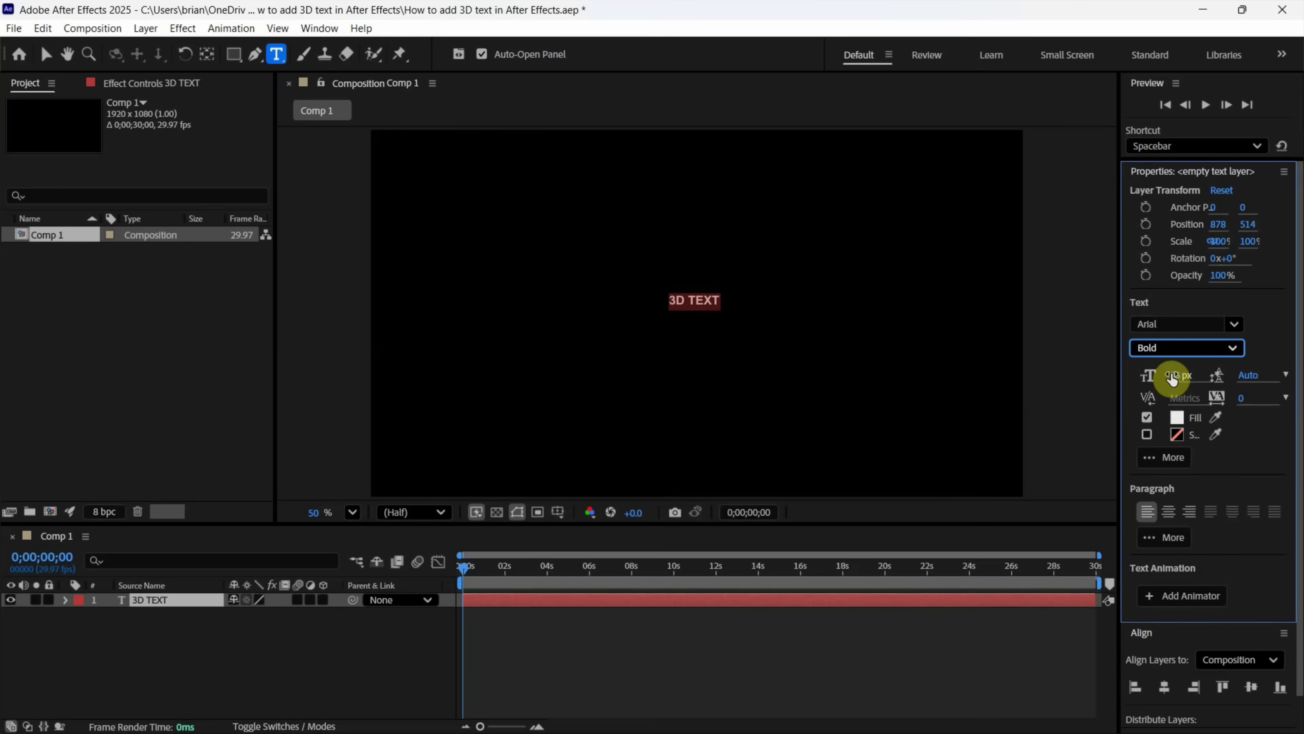
Step: Enlarge the text to 308 px and centre-align it
drag(1172, 379, 1282, 378)
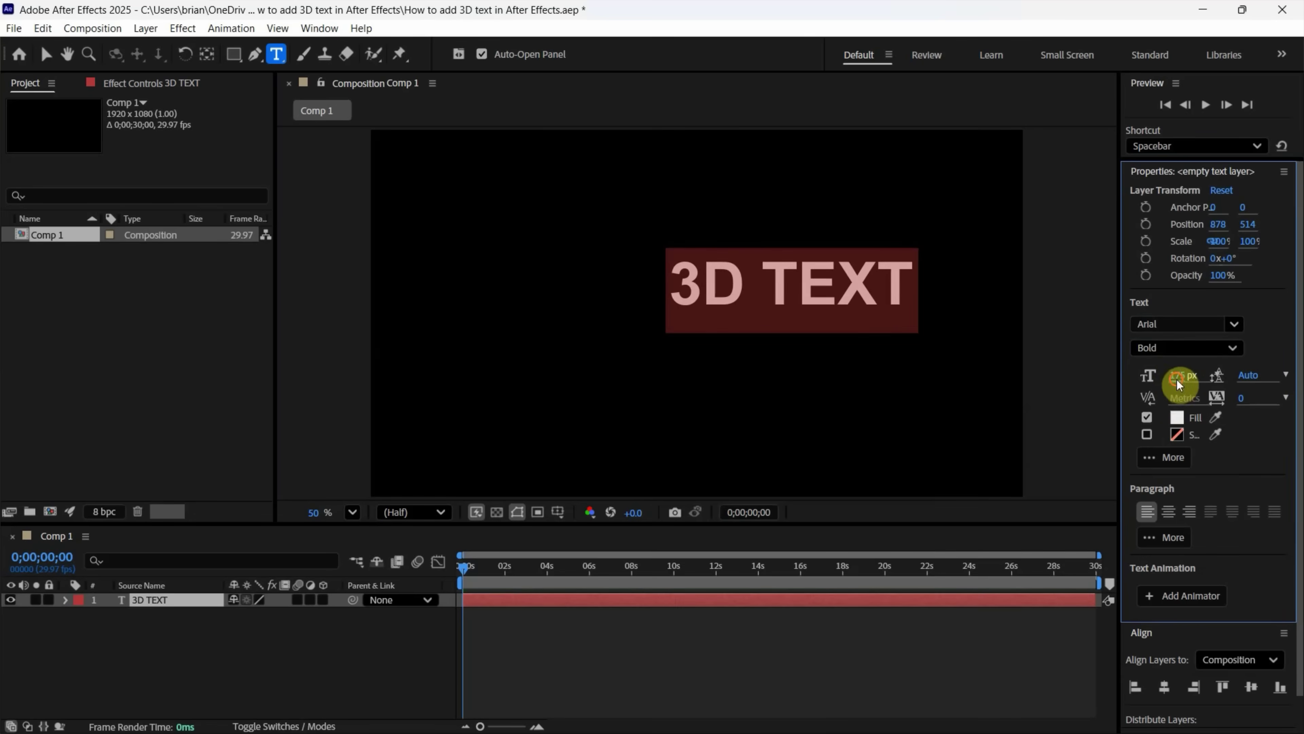
drag(1178, 384, 1231, 386)
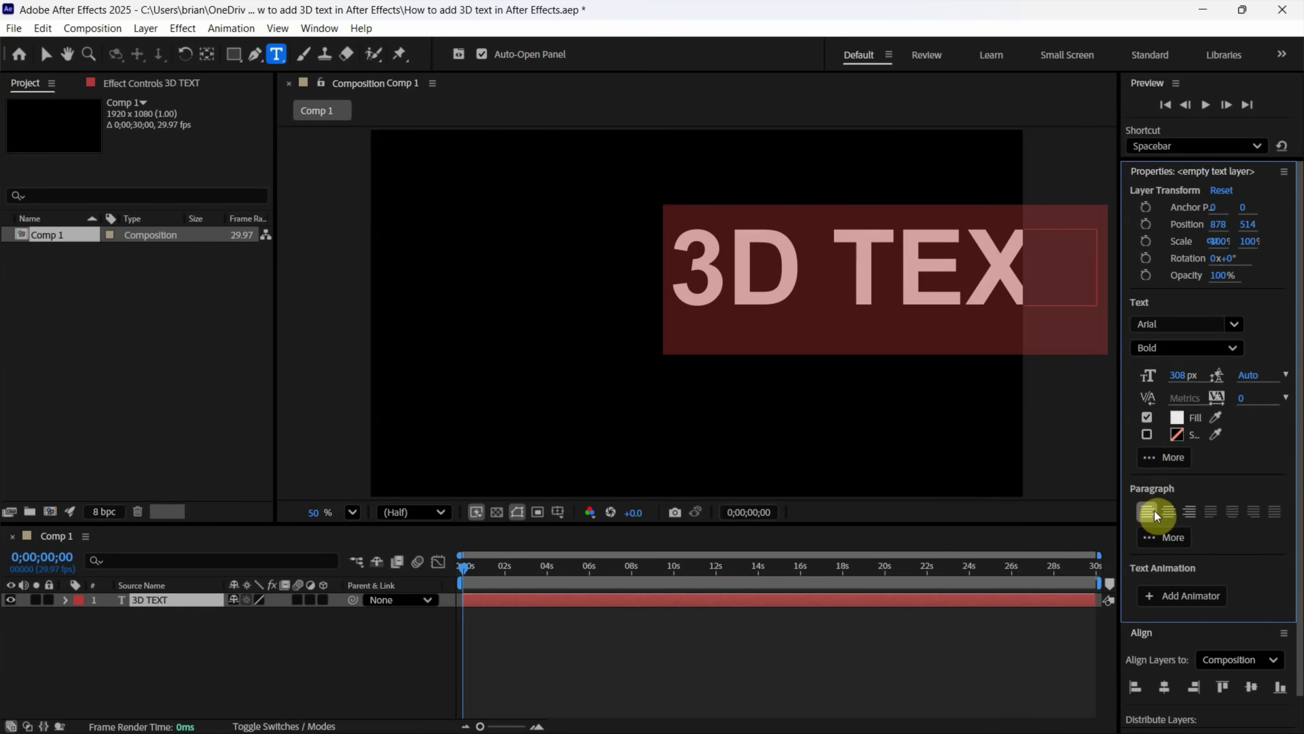
click(1167, 510)
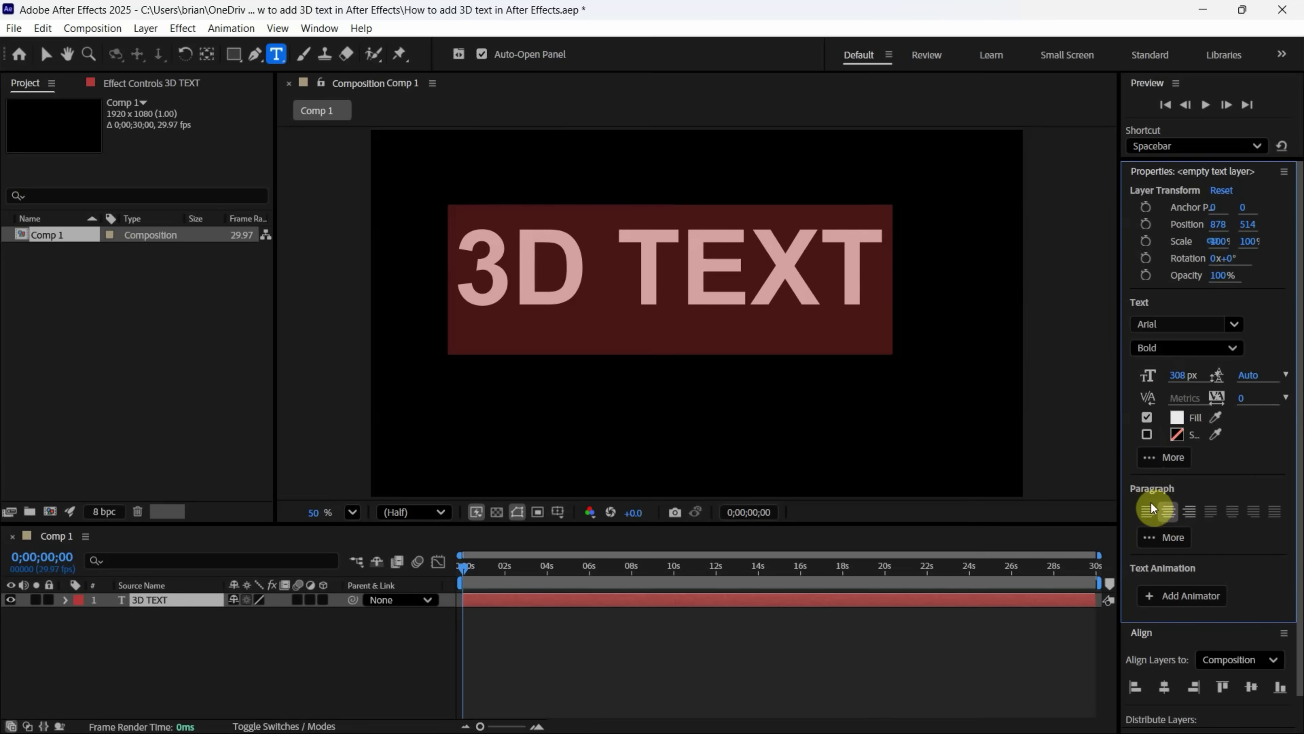
Step: Move the 3D TEXT roughly toward the composition centre and select its layer
click(37, 57)
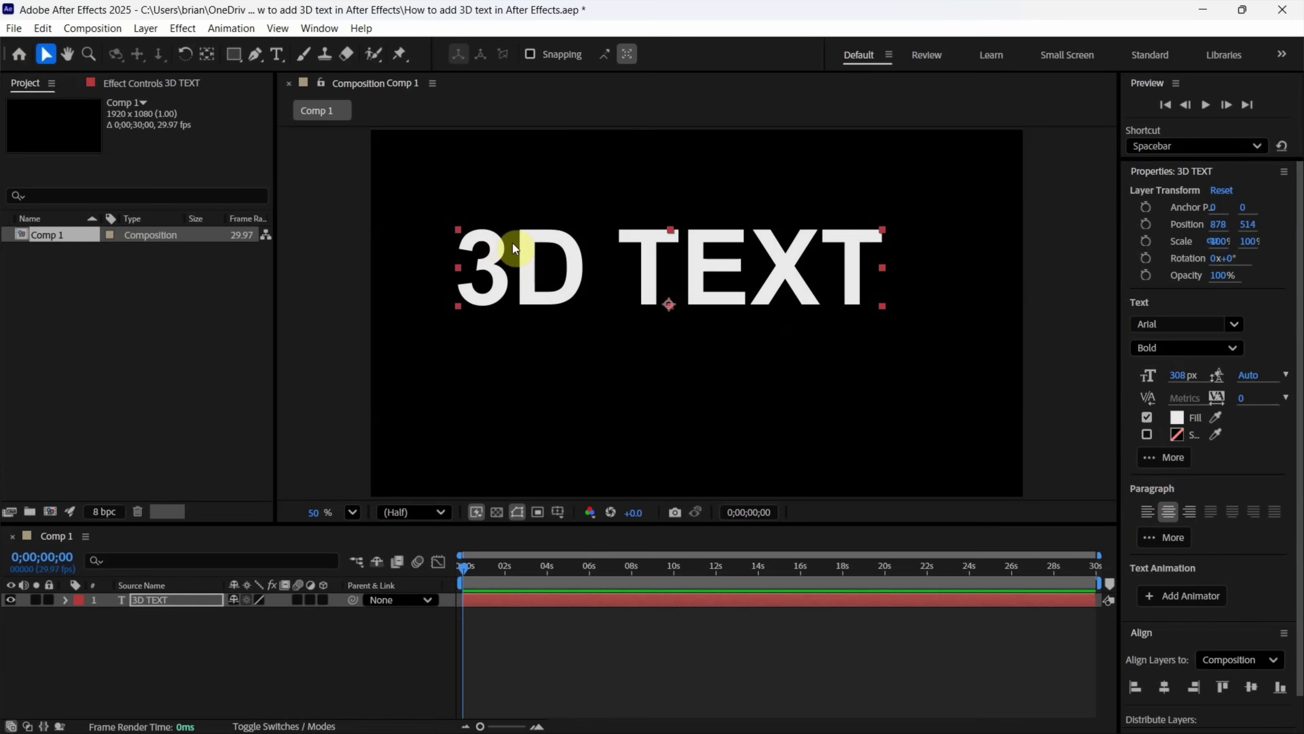
drag(494, 250, 515, 271)
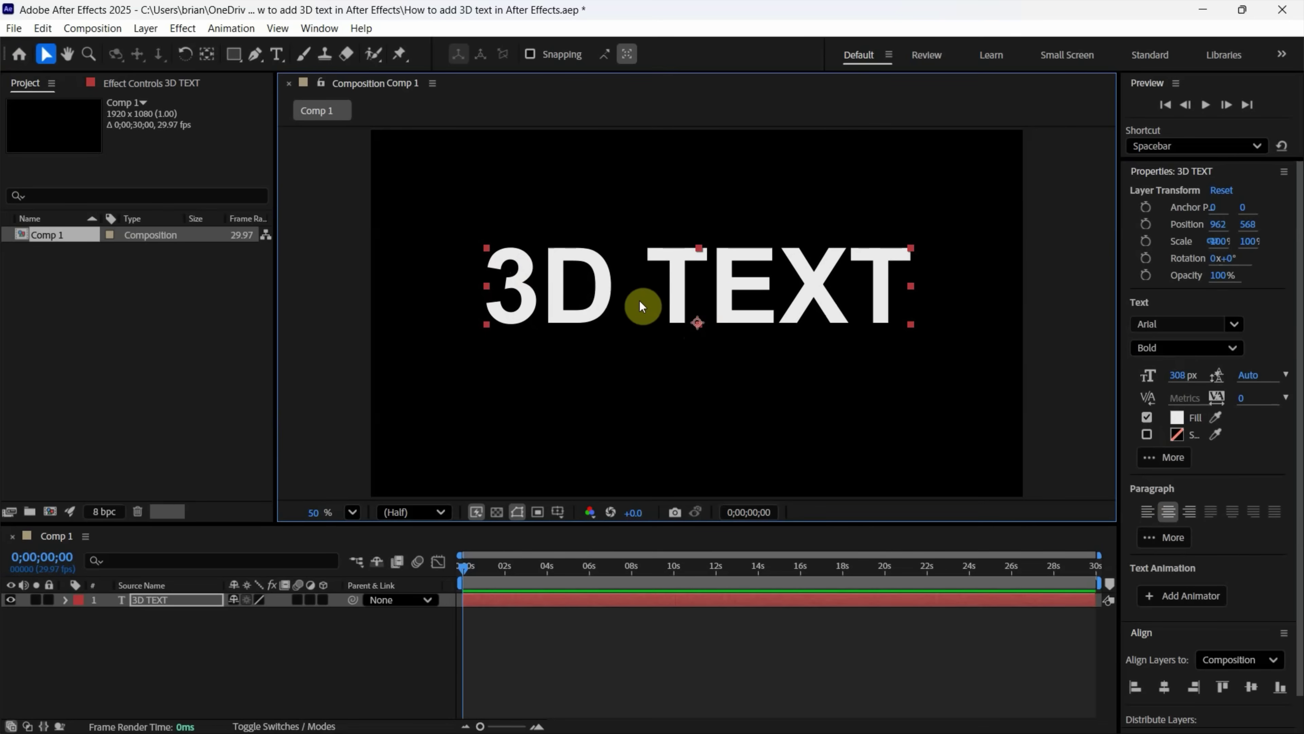
click(174, 601)
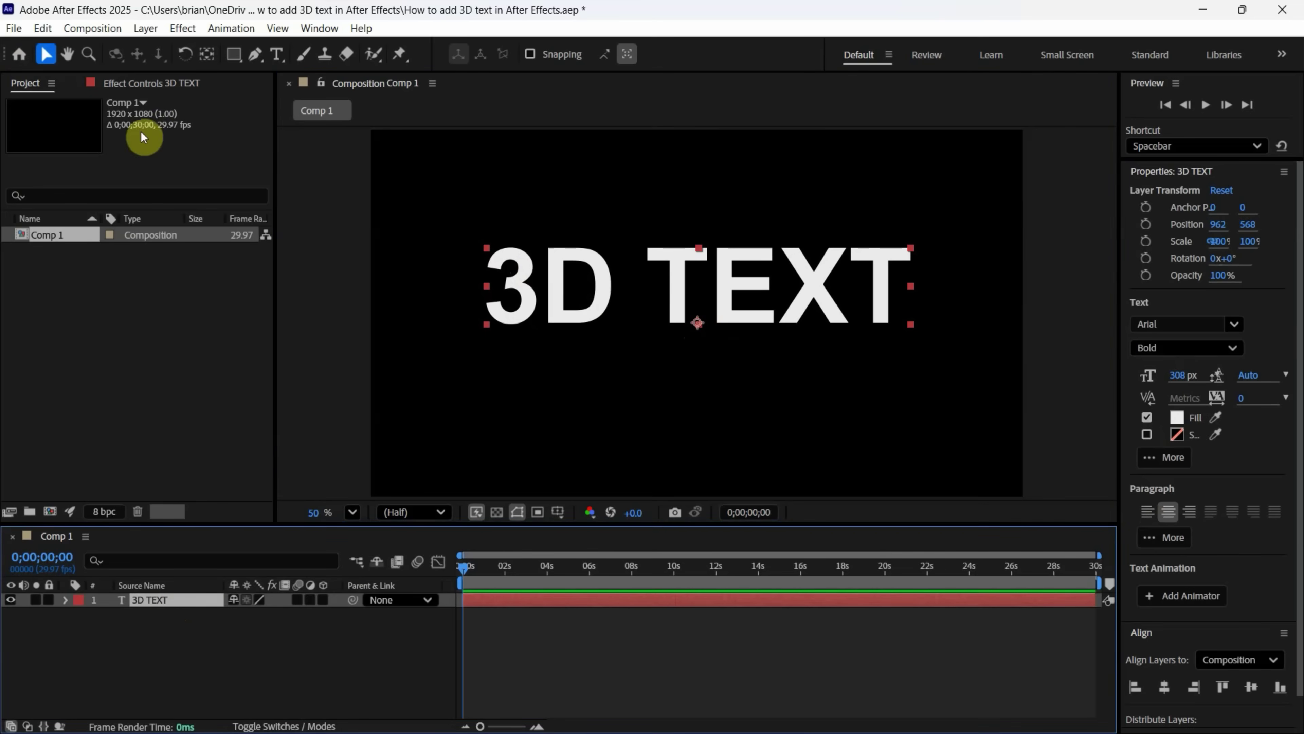
Step: Centre the anchor point on the letters and align the layer horizontally and vertically to 960, 540
click(140, 30)
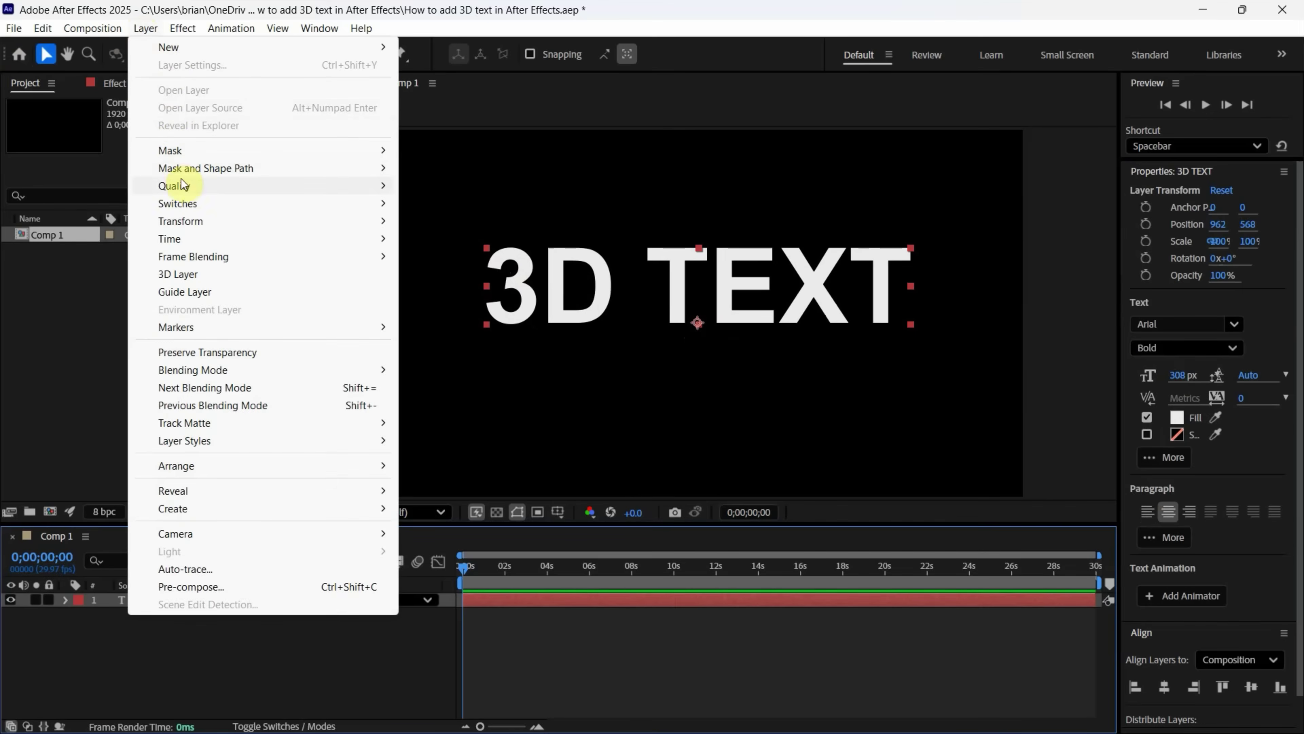
mouse_move(187, 222)
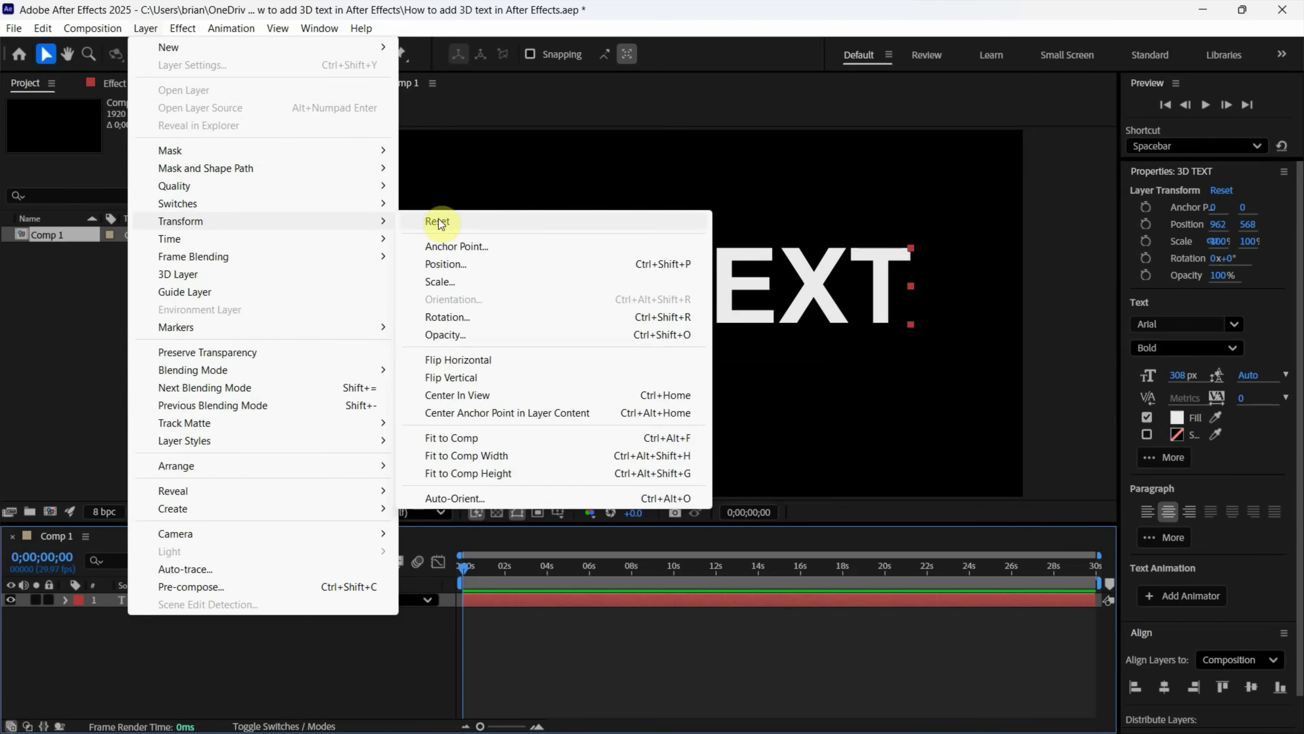
click(472, 414)
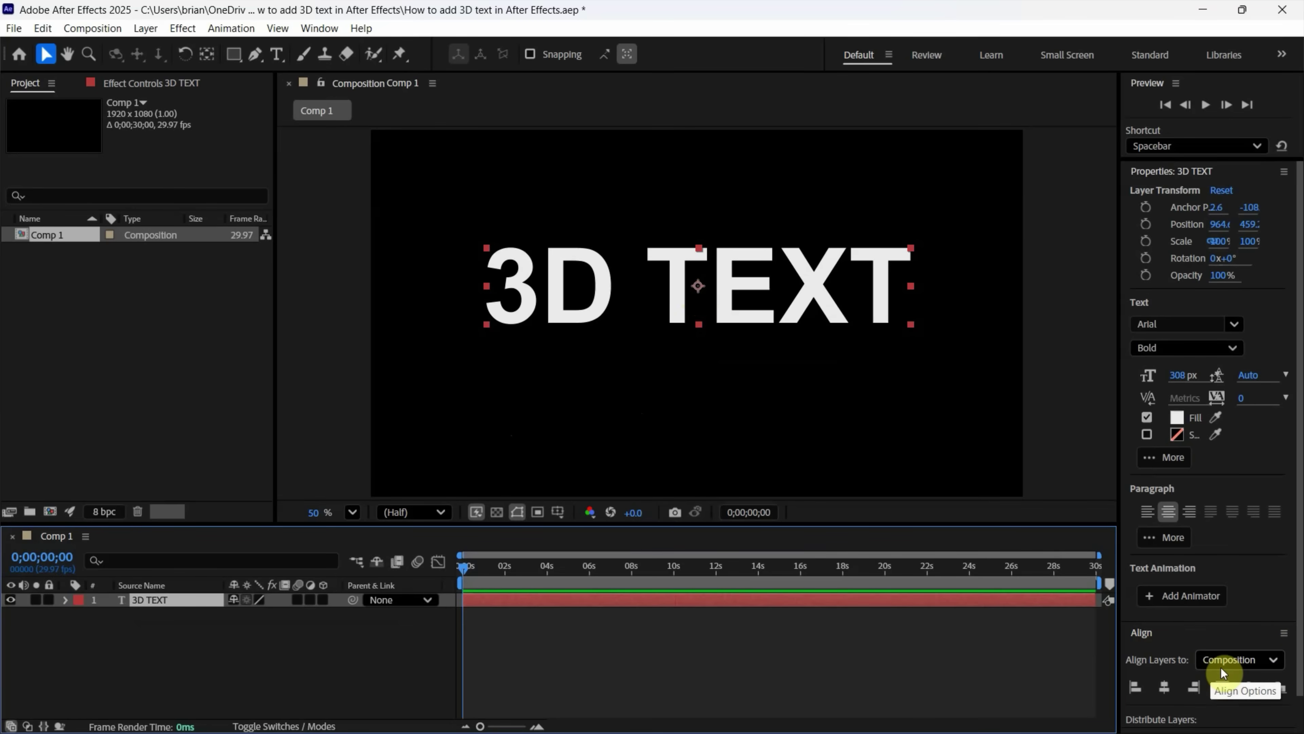
click(1164, 687)
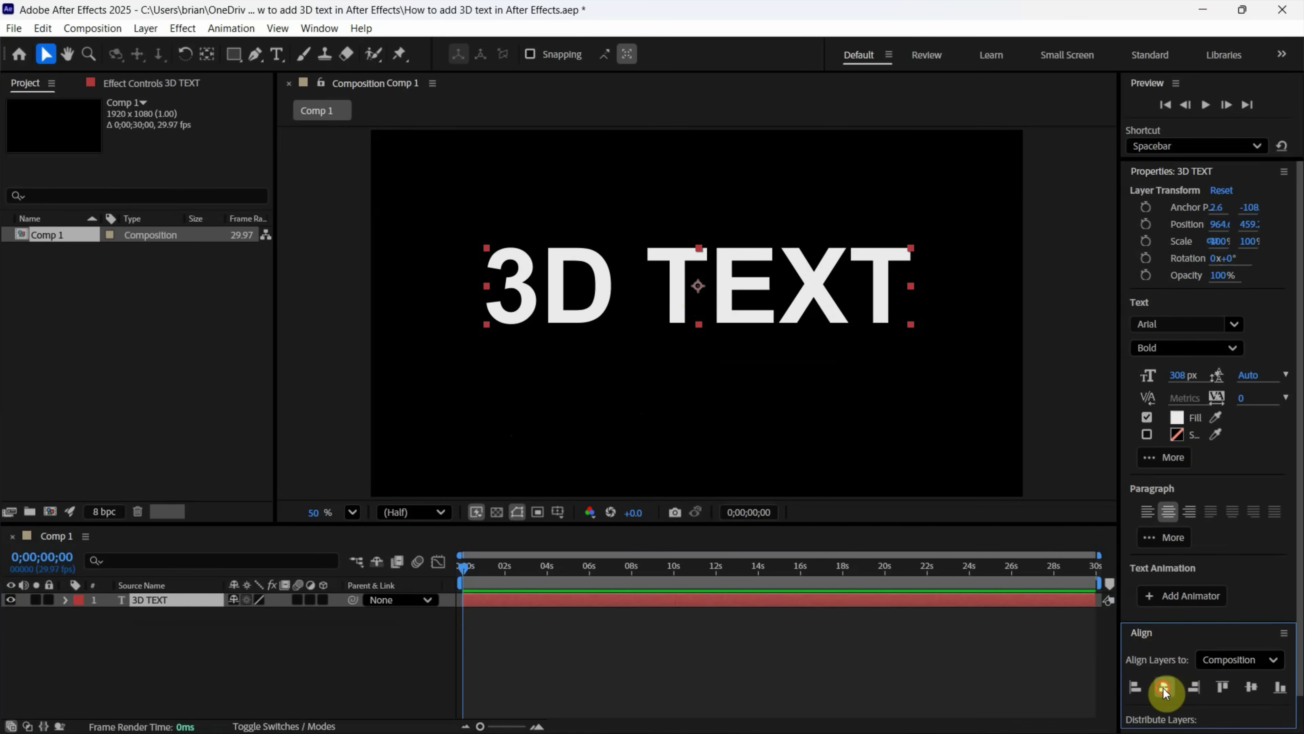
click(1248, 685)
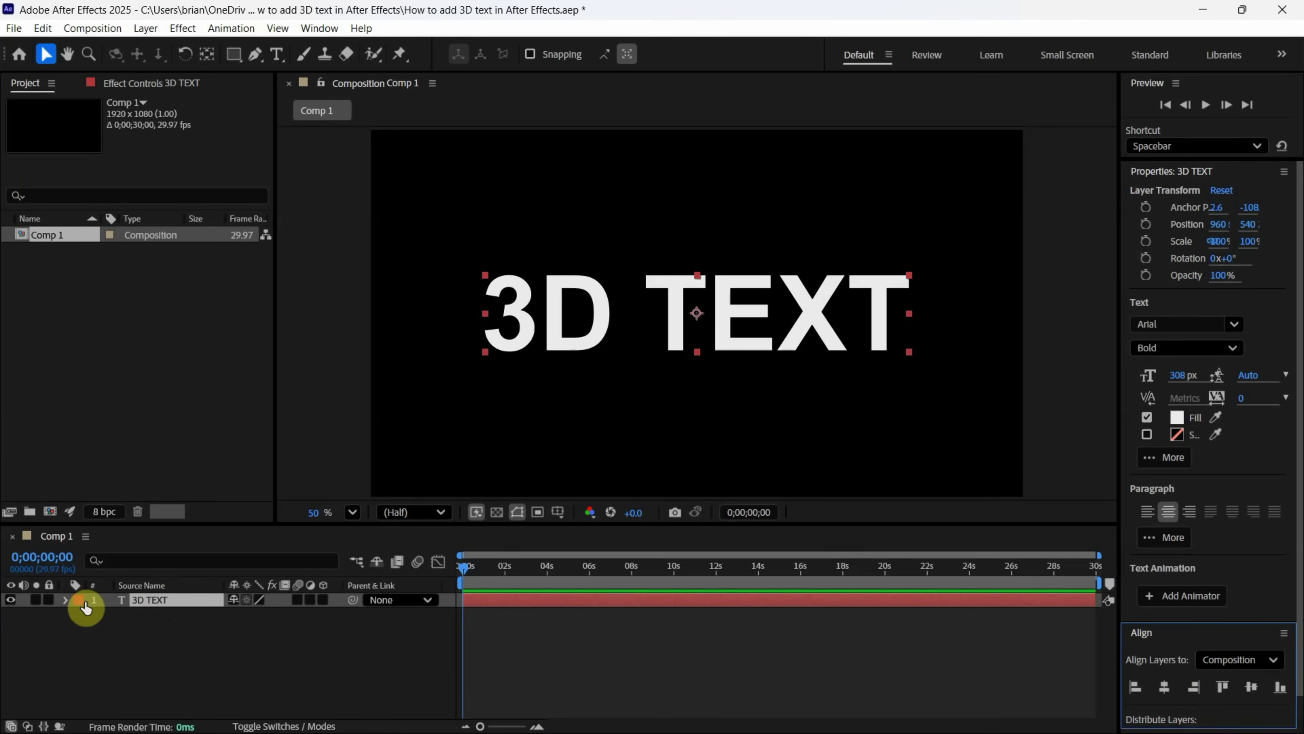
Step: Enable 3D on the 3D TEXT layer and set its Orientation to 0° X and 13° Y
click(65, 600)
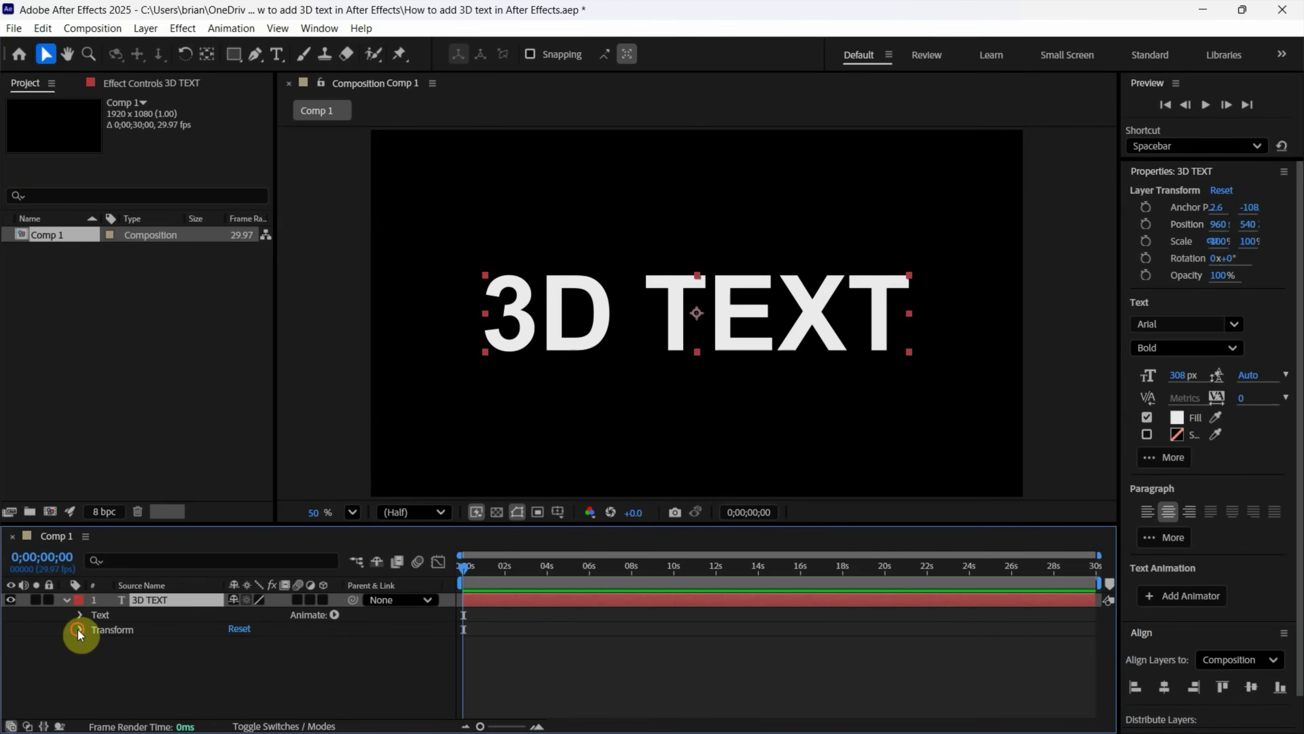
click(79, 629)
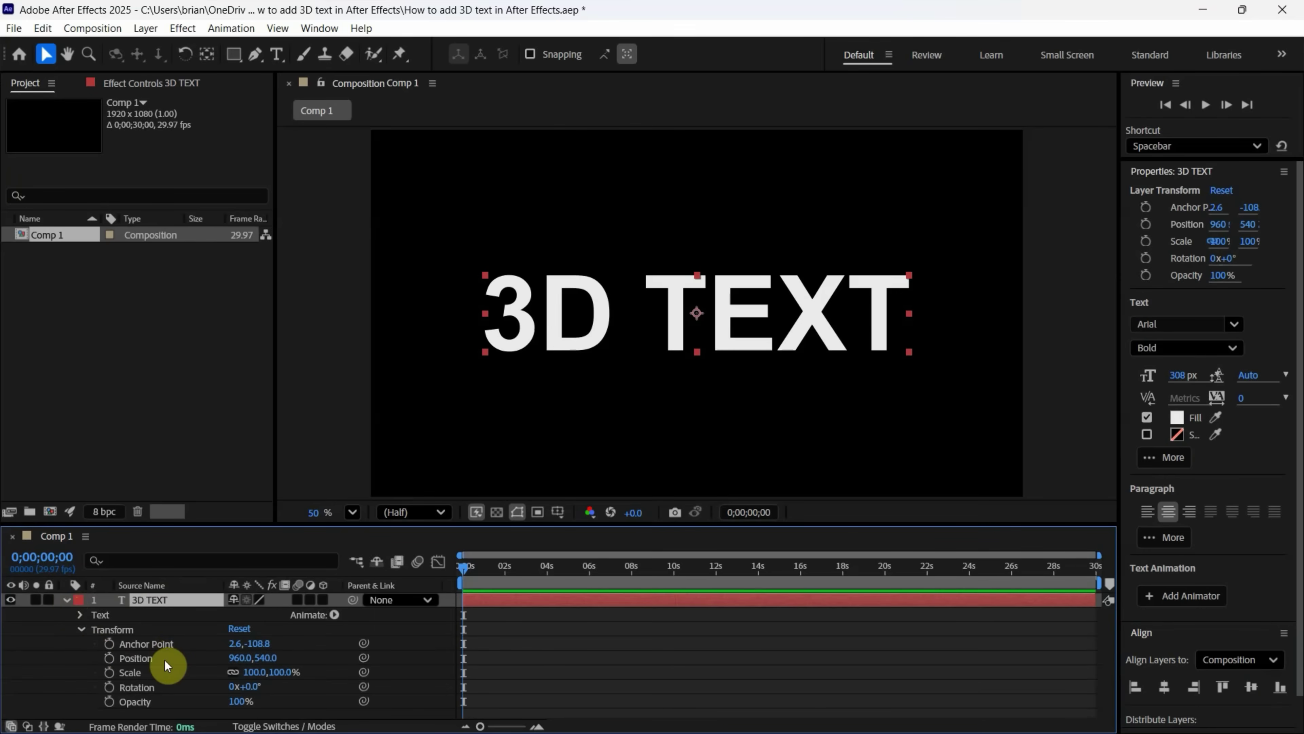
click(322, 600)
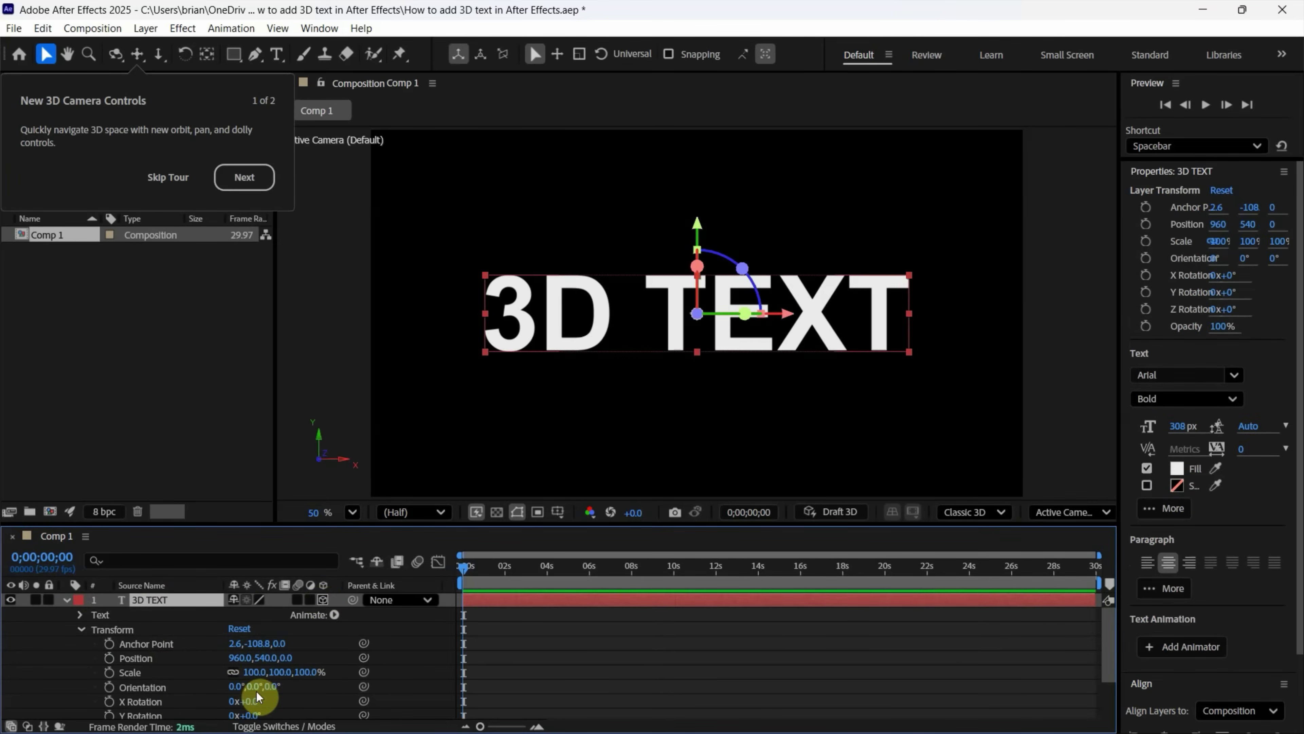
mouse_move(256, 694)
mouse_down()
mouse_move(243, 687)
mouse_move(282, 688)
mouse_move(236, 689)
mouse_up()
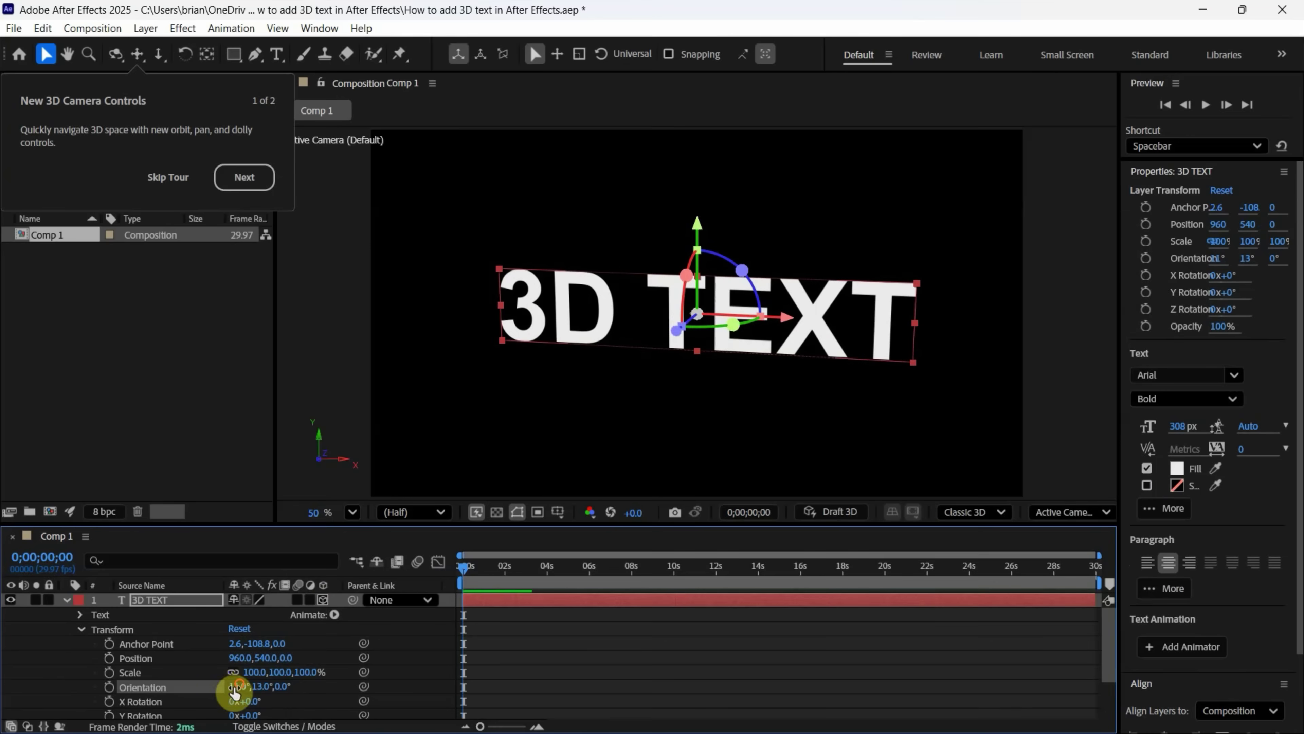
click(235, 689)
text(0)
key(Return)
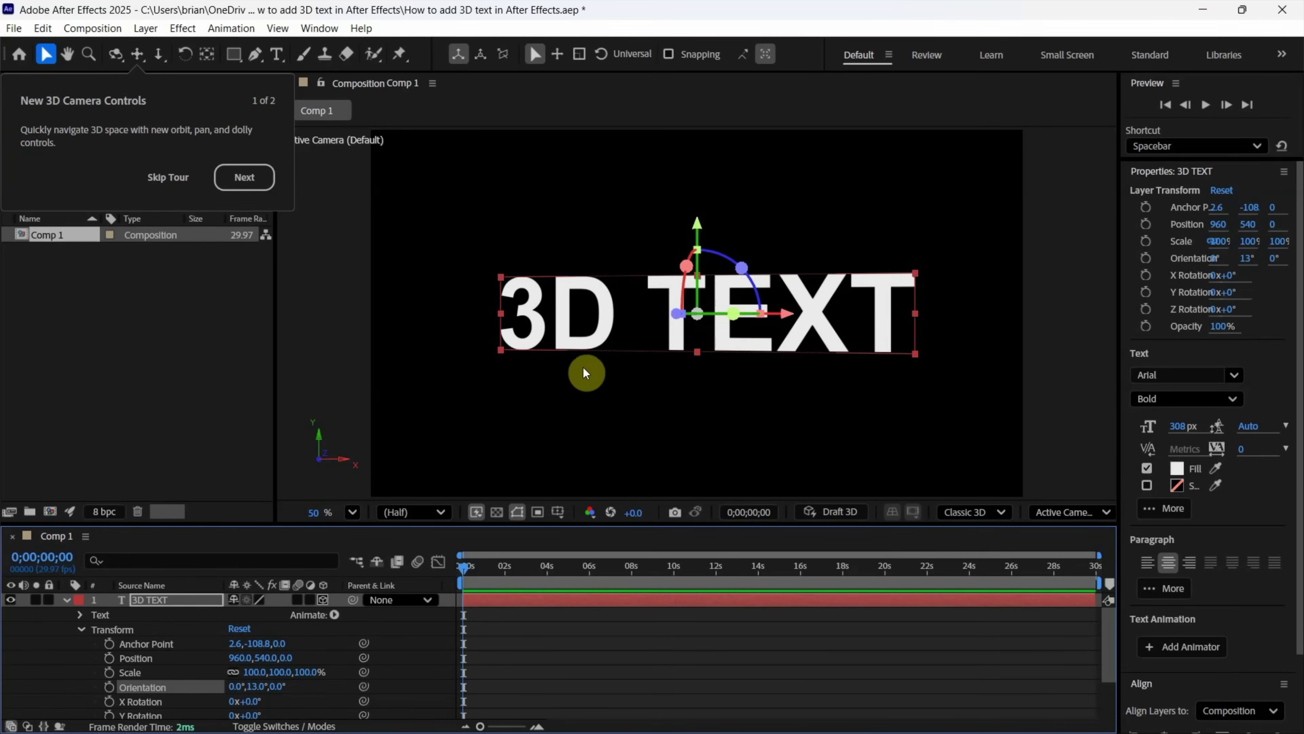
Step: Switch the composition renderer to Advanced 3D
click(953, 513)
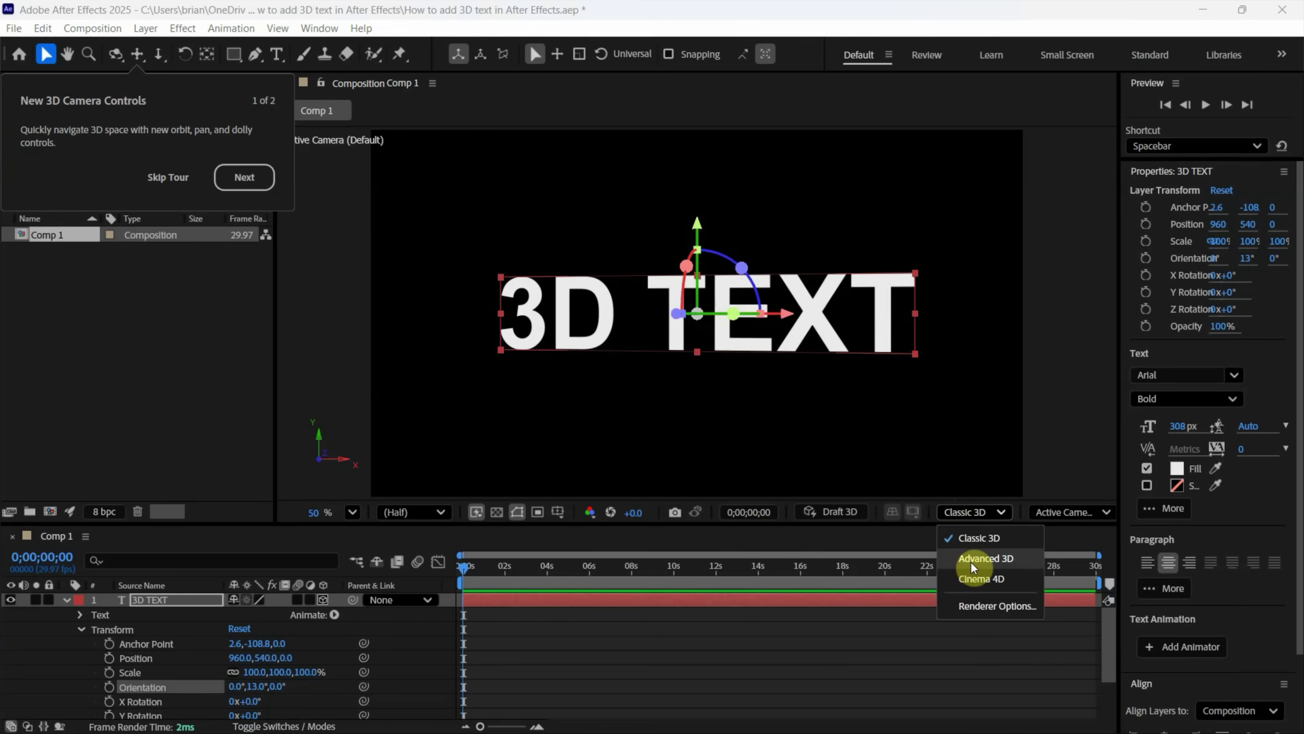
click(195, 652)
scroll(194, 651, down, 3)
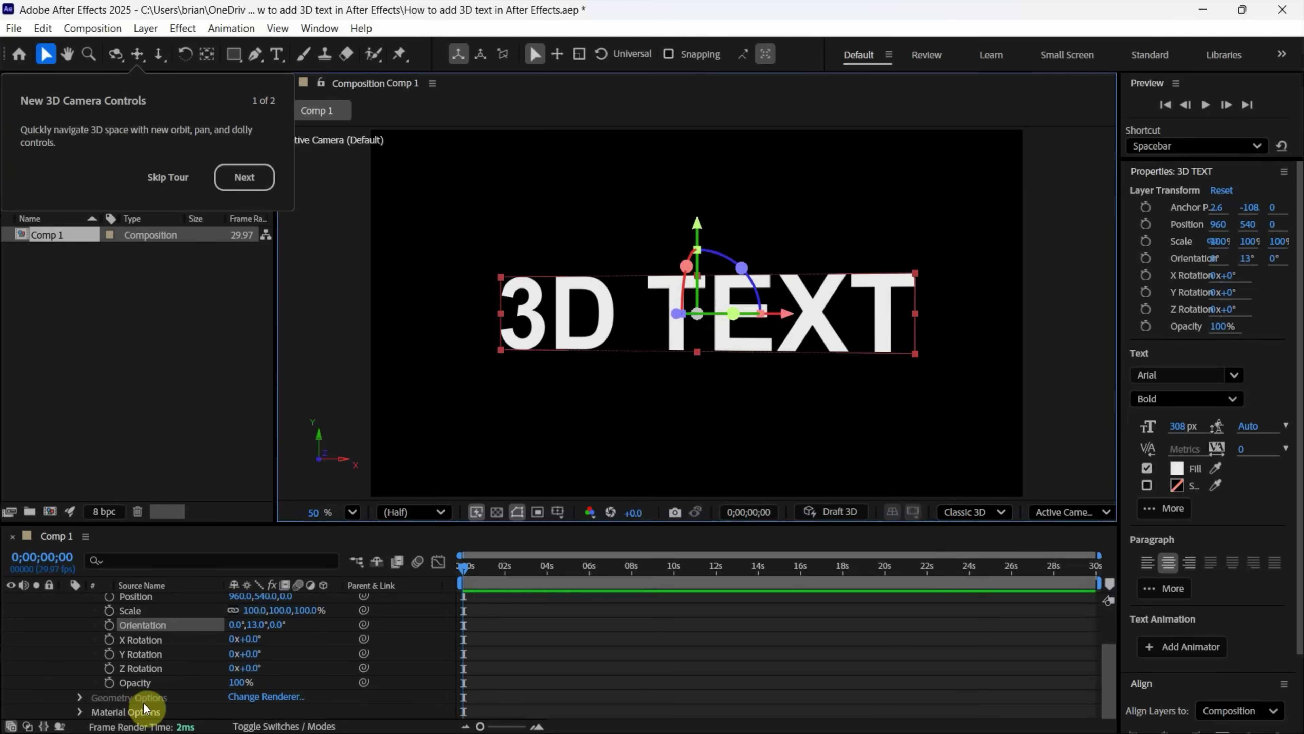
click(952, 516)
click(962, 559)
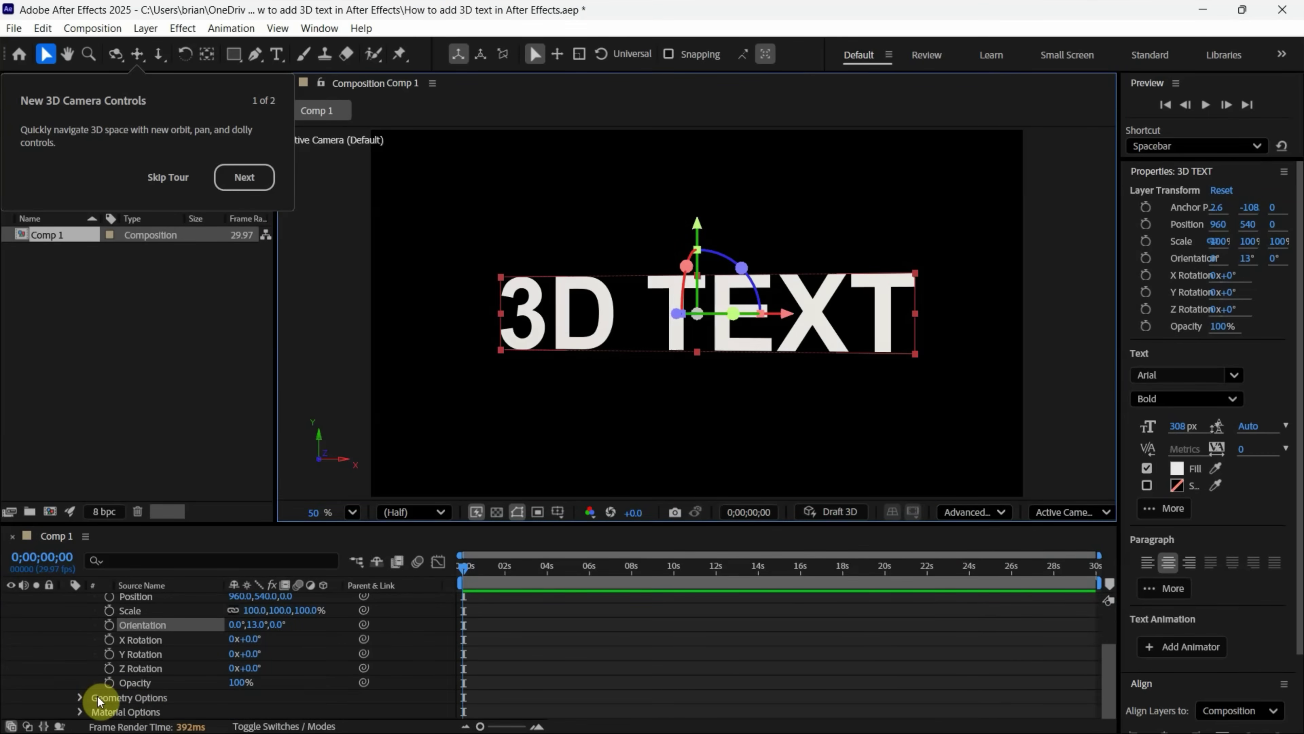
Step: Set the text's Extrusion Depth to 163 with an Angular bevel of depth 10
click(78, 697)
scroll(80, 688, down, 2)
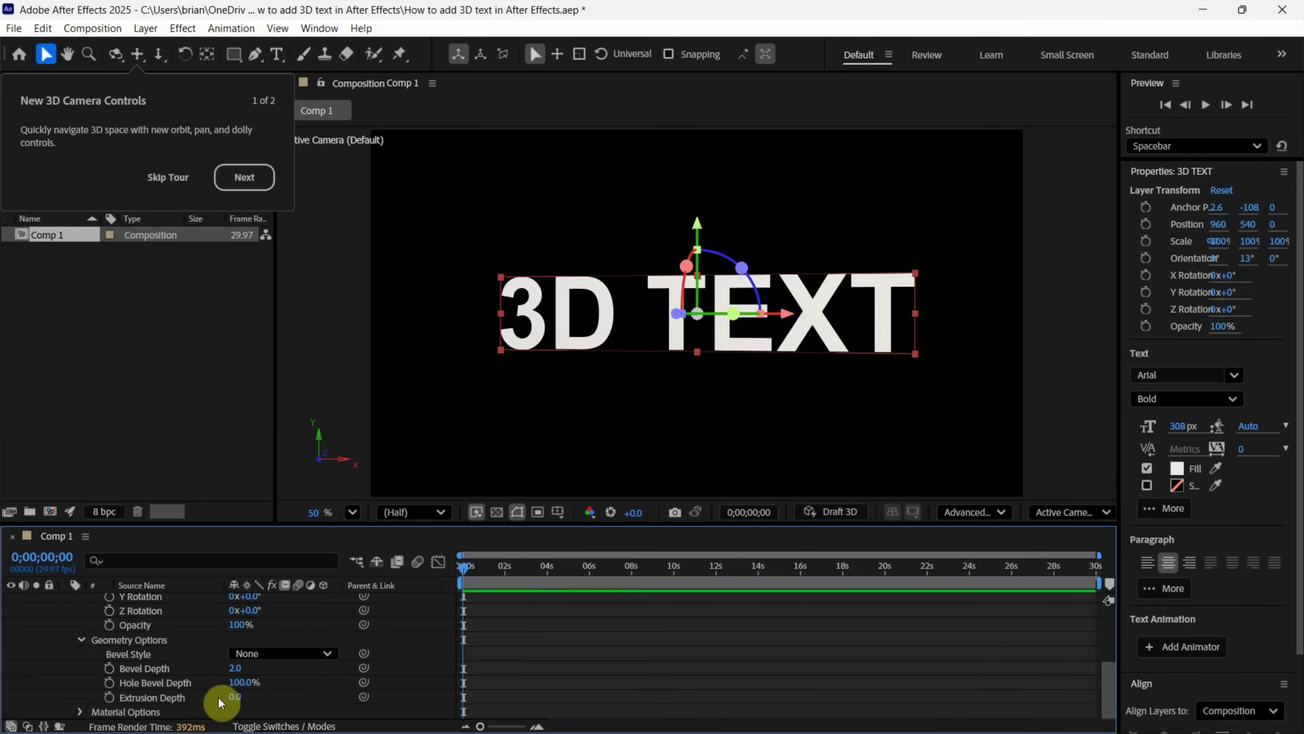
drag(229, 704, 203, 695)
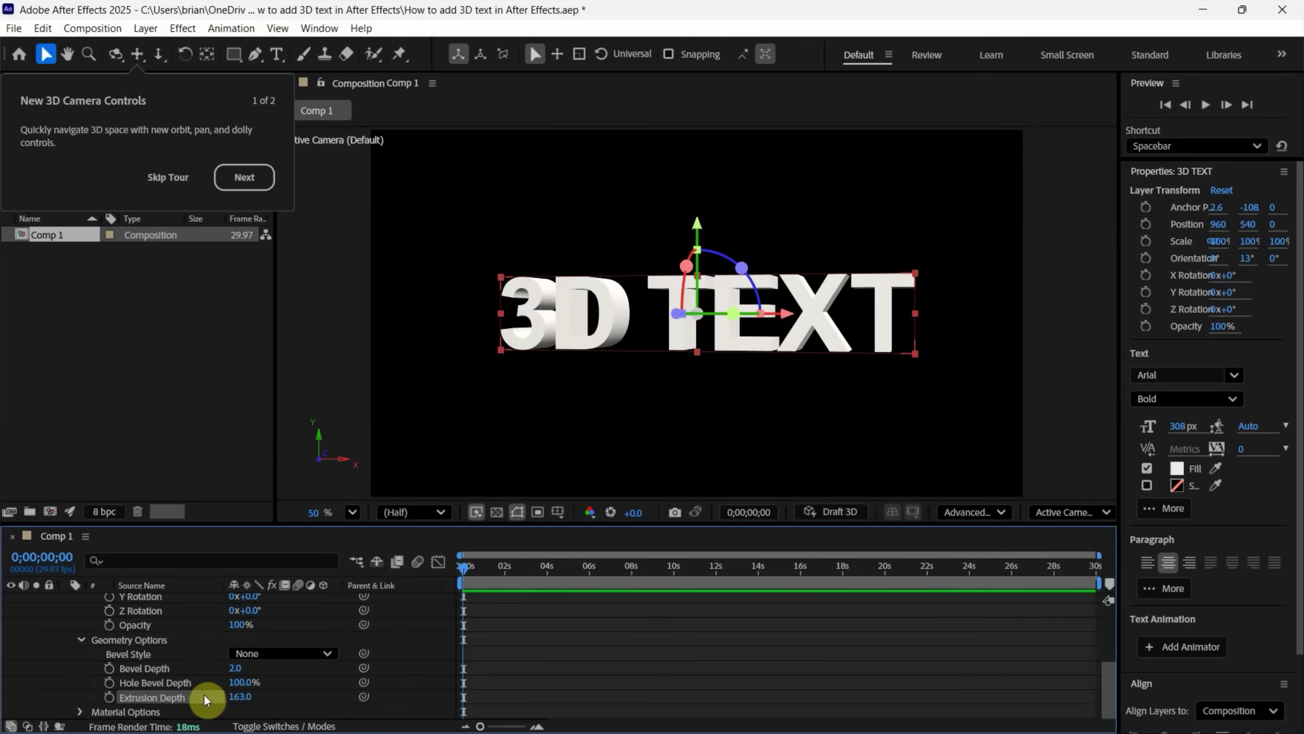
click(256, 655)
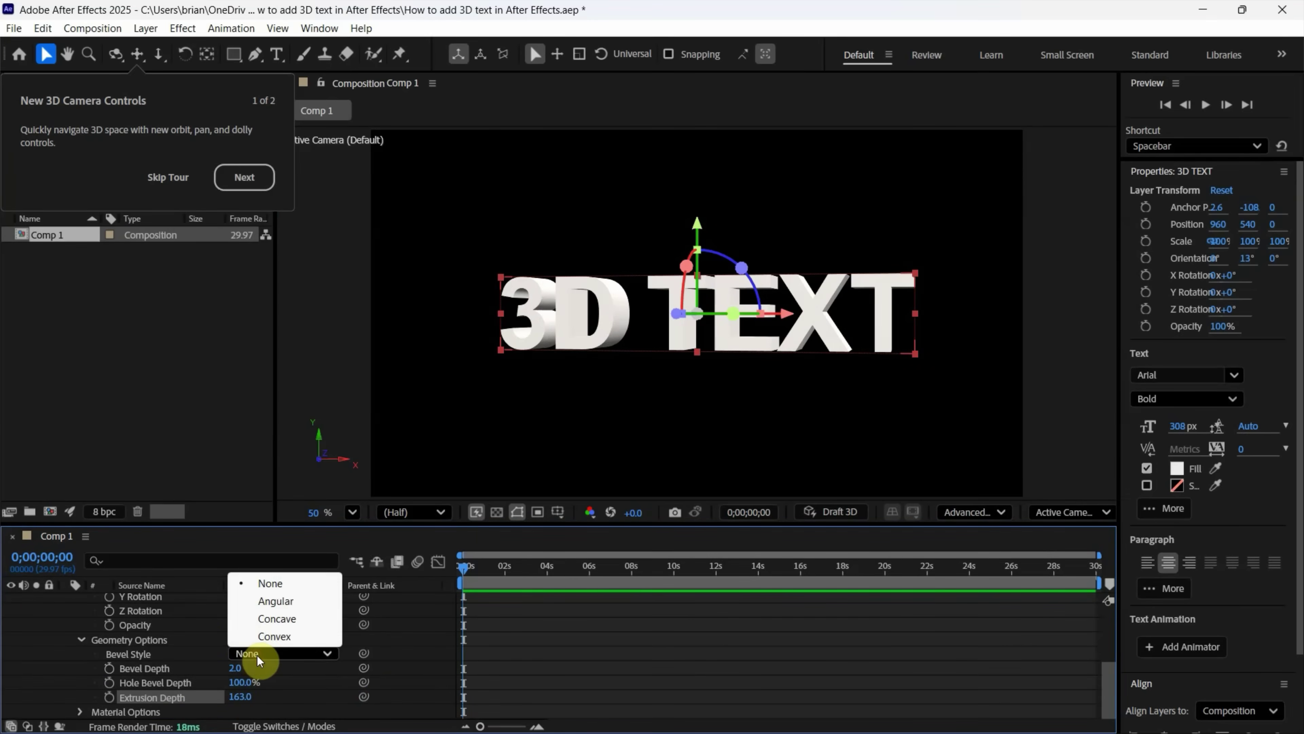
click(280, 601)
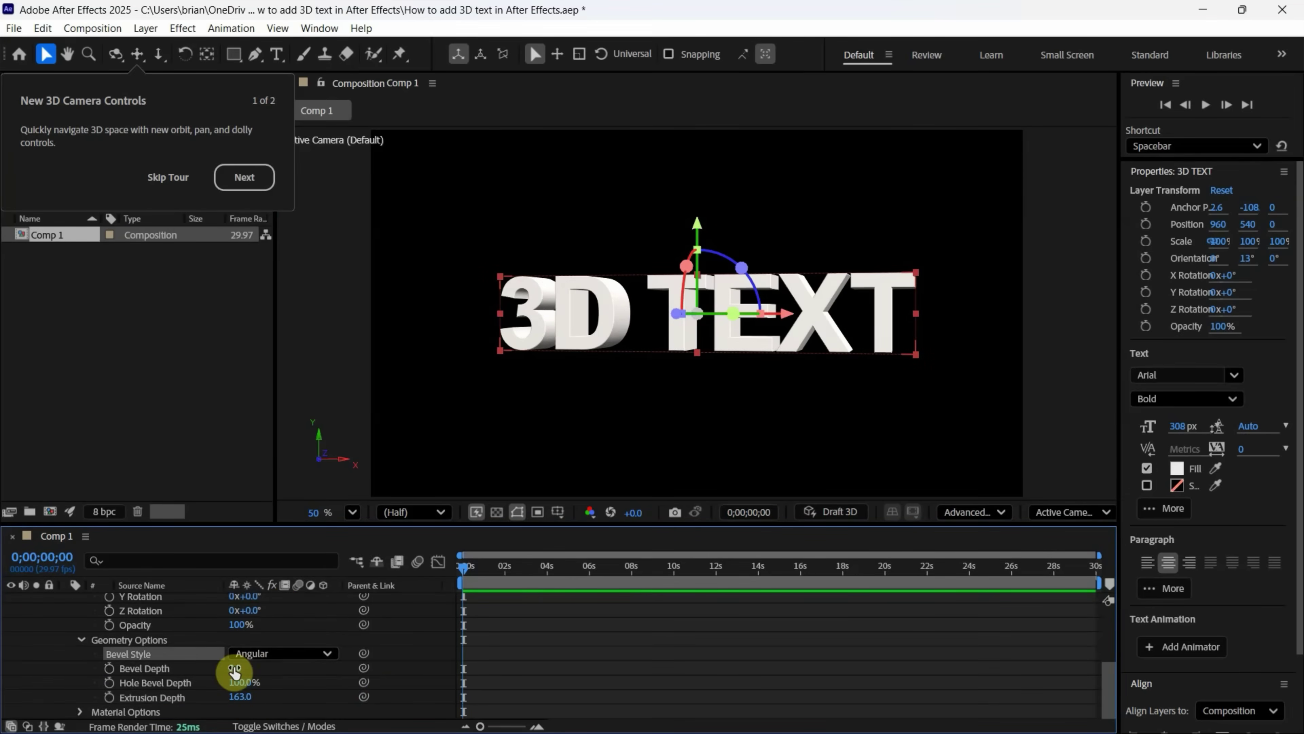
drag(237, 668, 314, 673)
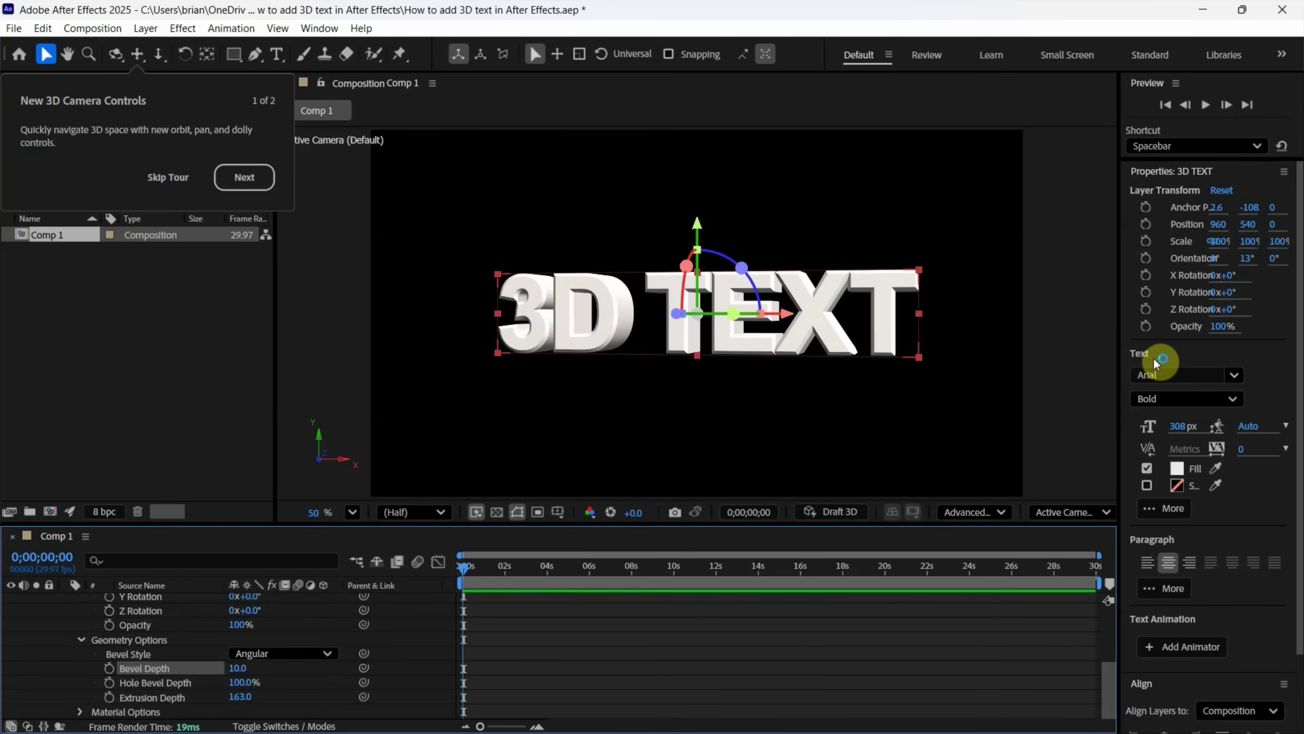
Step: Change the 3D TEXT fill colour to cyan, hex 1EFCEF, in the colour picker
click(1178, 468)
drag(676, 240, 387, 285)
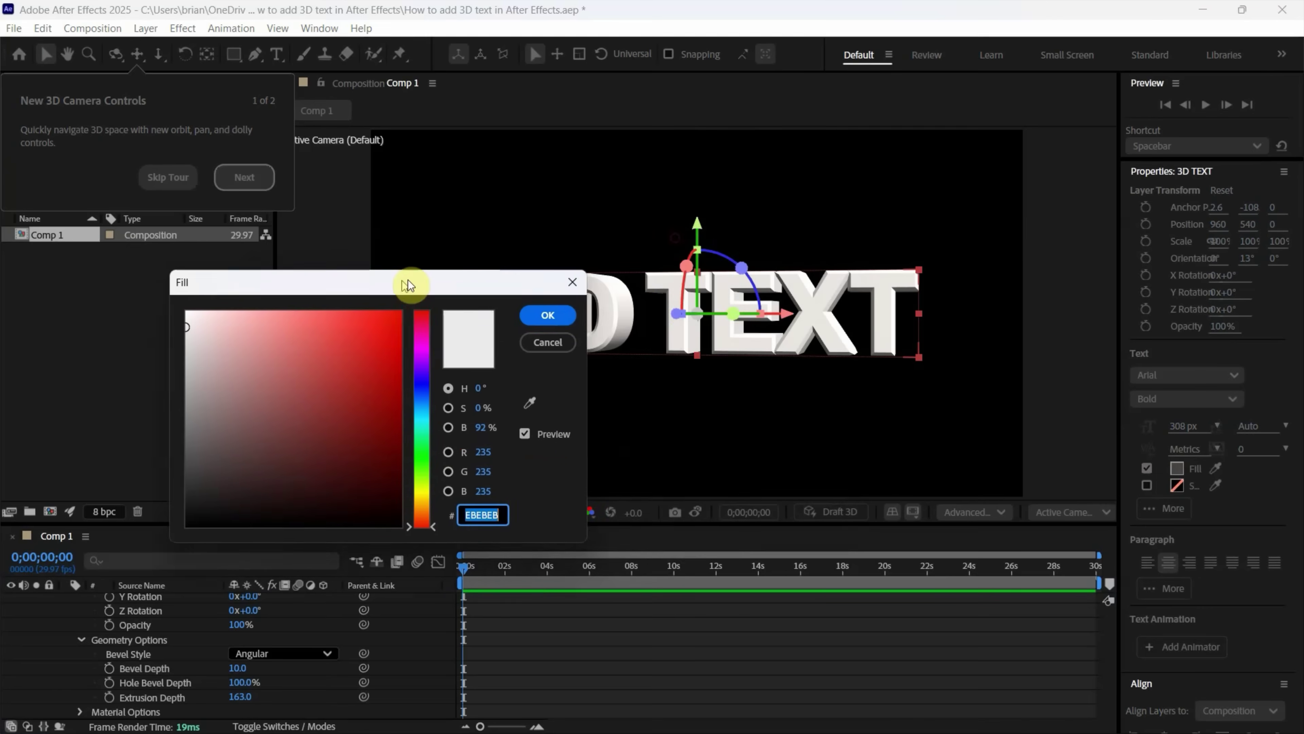
mouse_move(371, 396)
mouse_down()
mouse_move(373, 425)
mouse_move(398, 405)
mouse_move(409, 431)
mouse_move(355, 416)
mouse_move(372, 324)
mouse_up()
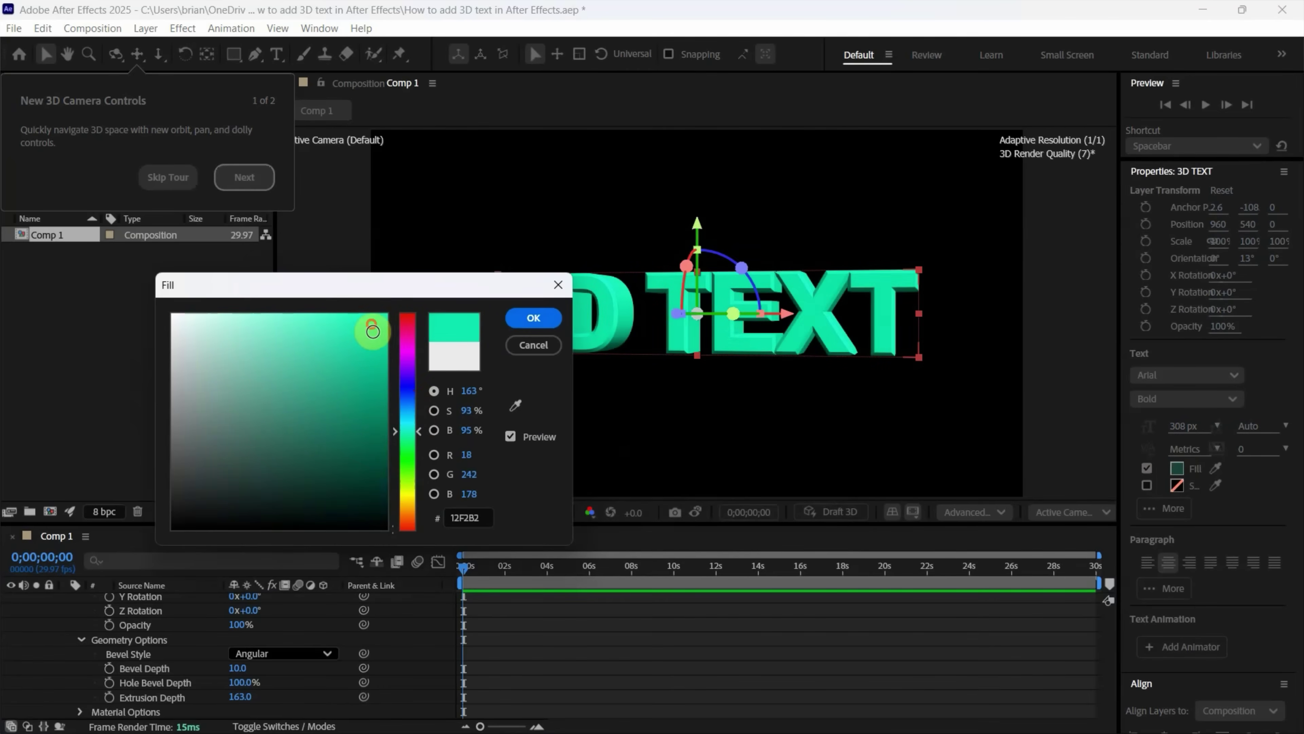
drag(414, 425, 410, 395)
drag(380, 343, 355, 312)
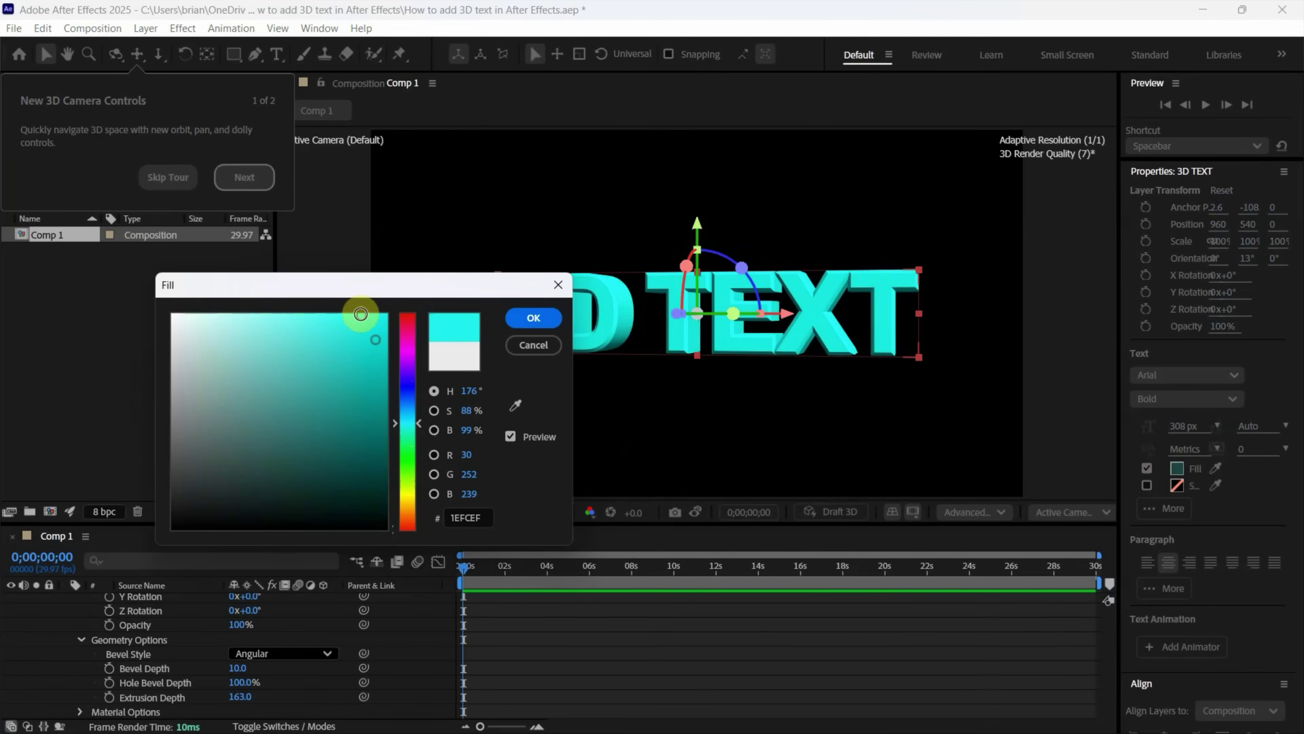